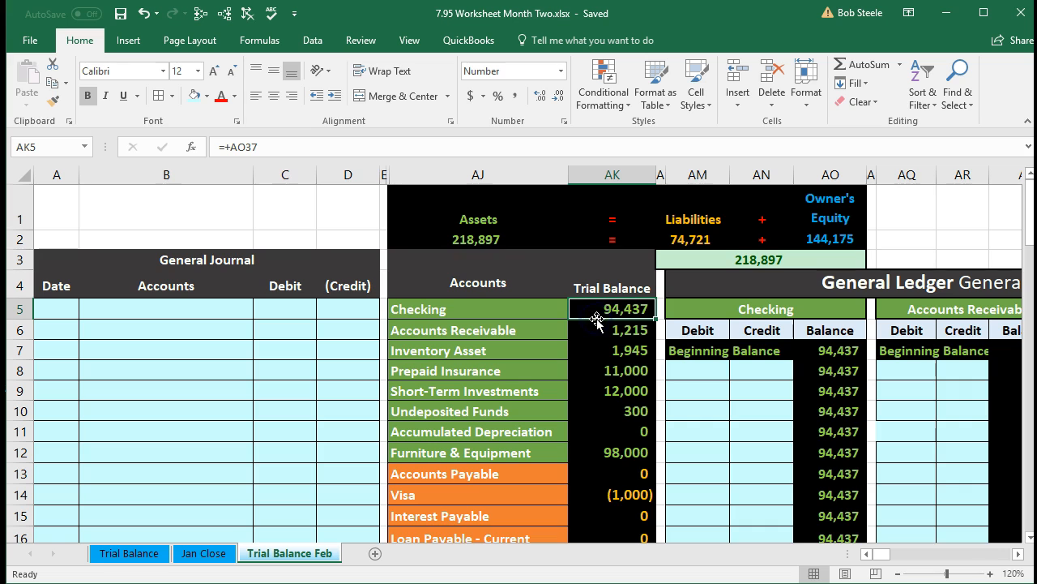
Examine Owners Equity and Checking in the February trial balance, plus the Checking ledger's beginning balance and debit and credit cells
{"action": "scroll", "coordinate": [596, 319], "scroll_direction": "down", "scroll_amount": 5}
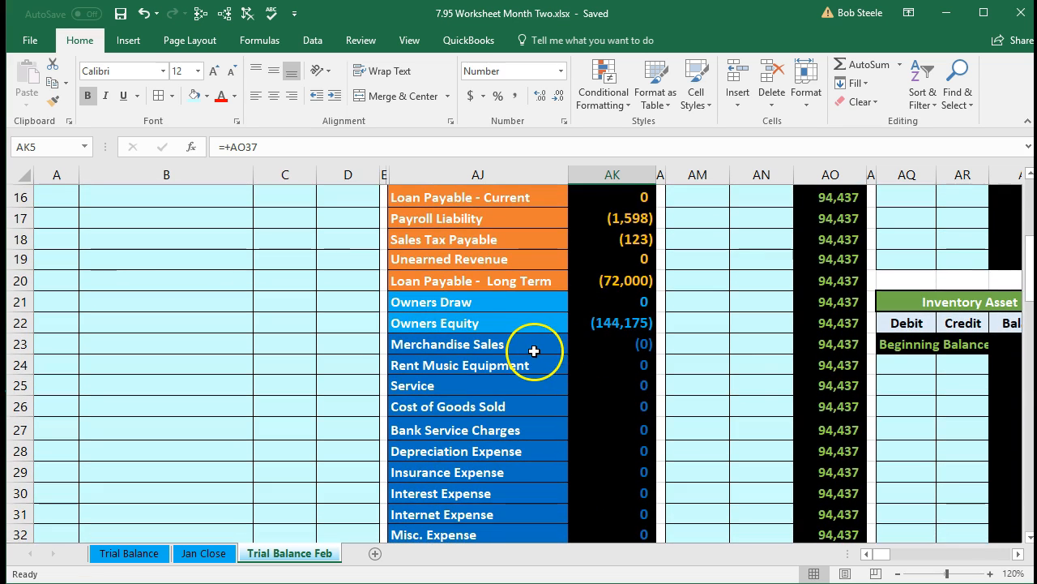
{"action": "left_click_drag", "start_coordinate": [519, 330], "coordinate": [596, 317]}
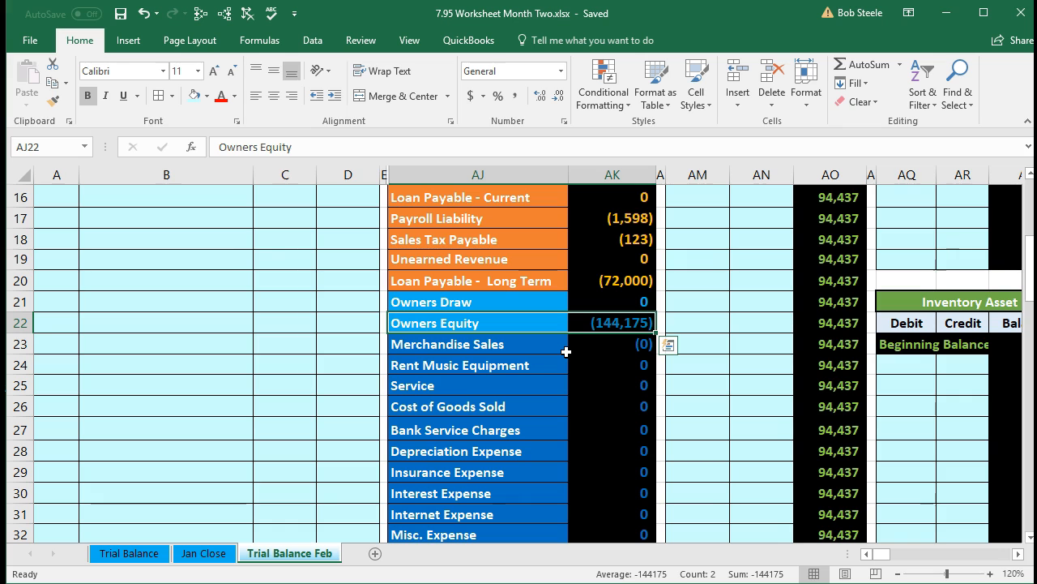
{"action": "scroll", "coordinate": [559, 364], "scroll_direction": "up", "scroll_amount": 5}
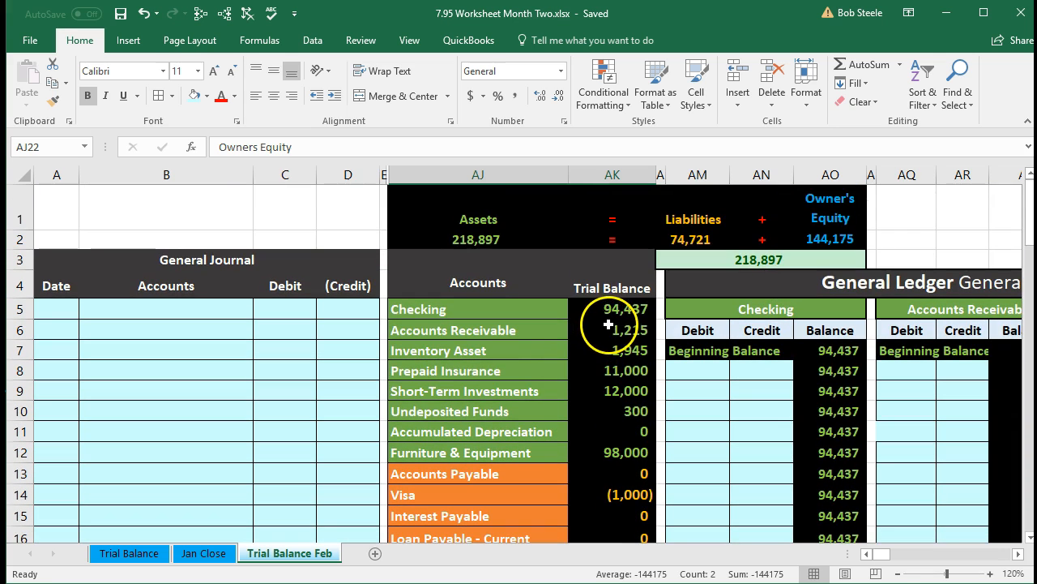
{"action": "left_click", "coordinate": [609, 315]}
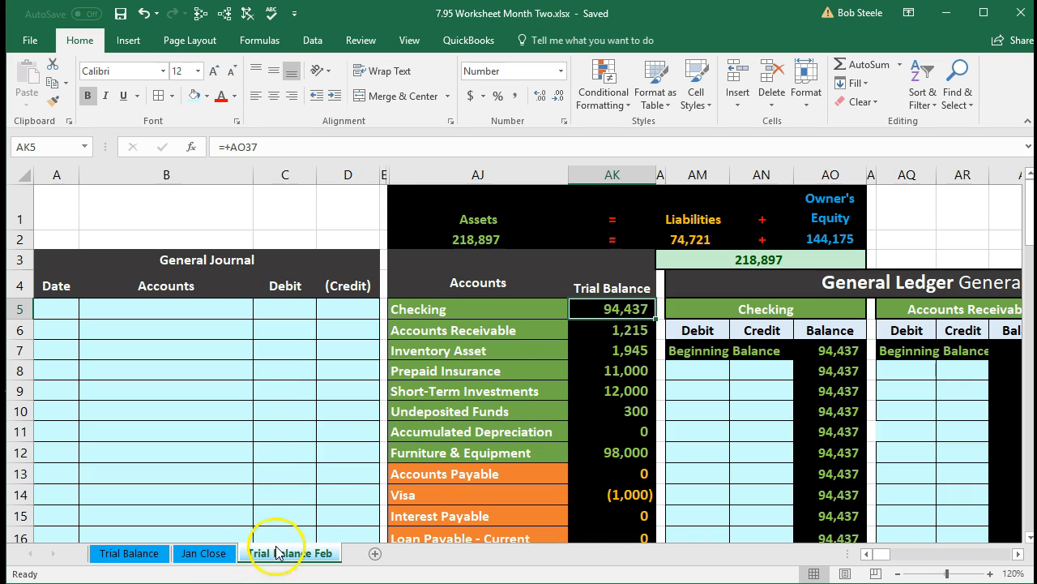
{"action": "left_click", "coordinate": [815, 354]}
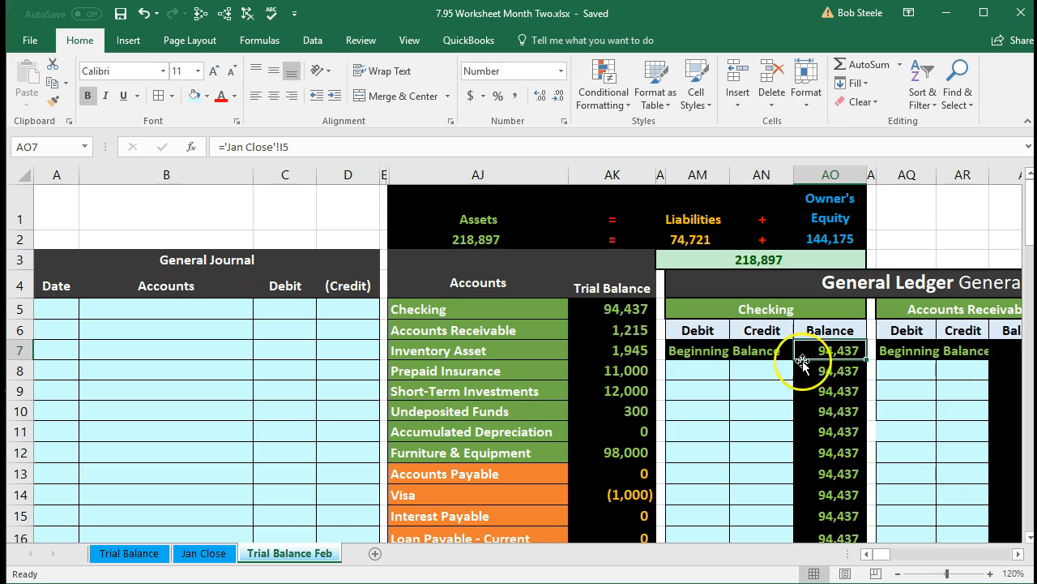
{"action": "left_click_drag", "start_coordinate": [701, 371], "coordinate": [746, 452]}
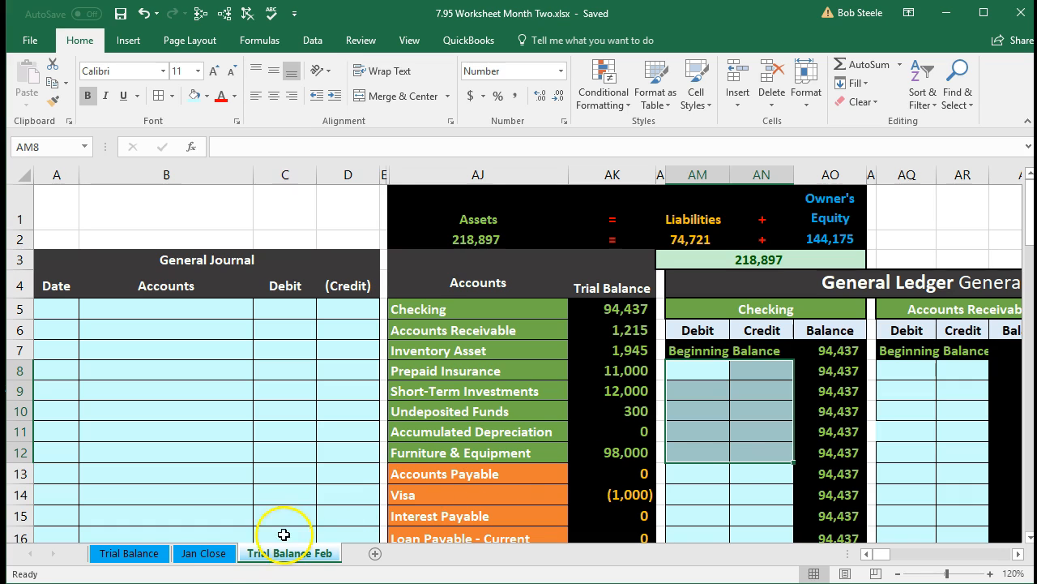
Review the January Checking ledger on the Trial Balance sheet, from the first debits in AM8:AN10 to the ending balance in AO26
{"action": "left_click", "coordinate": [151, 556]}
{"action": "scroll", "coordinate": [764, 416], "scroll_direction": "up", "scroll_amount": 5}
{"action": "scroll", "coordinate": [767, 415], "scroll_direction": "up", "scroll_amount": 1}
{"action": "left_click_drag", "start_coordinate": [787, 286], "coordinate": [861, 331]}
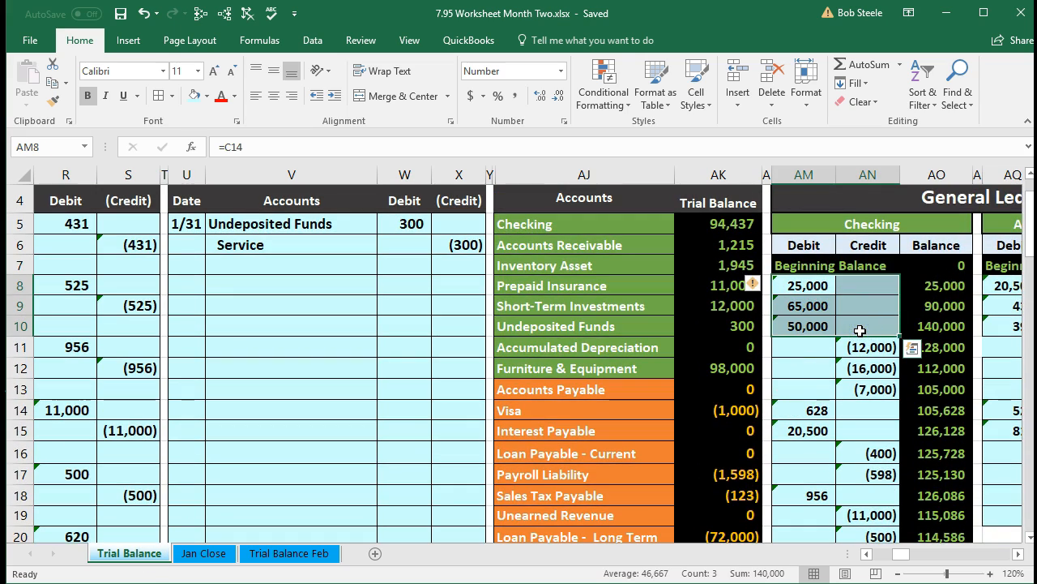
{"action": "scroll", "coordinate": [724, 469], "scroll_direction": "down", "scroll_amount": 2}
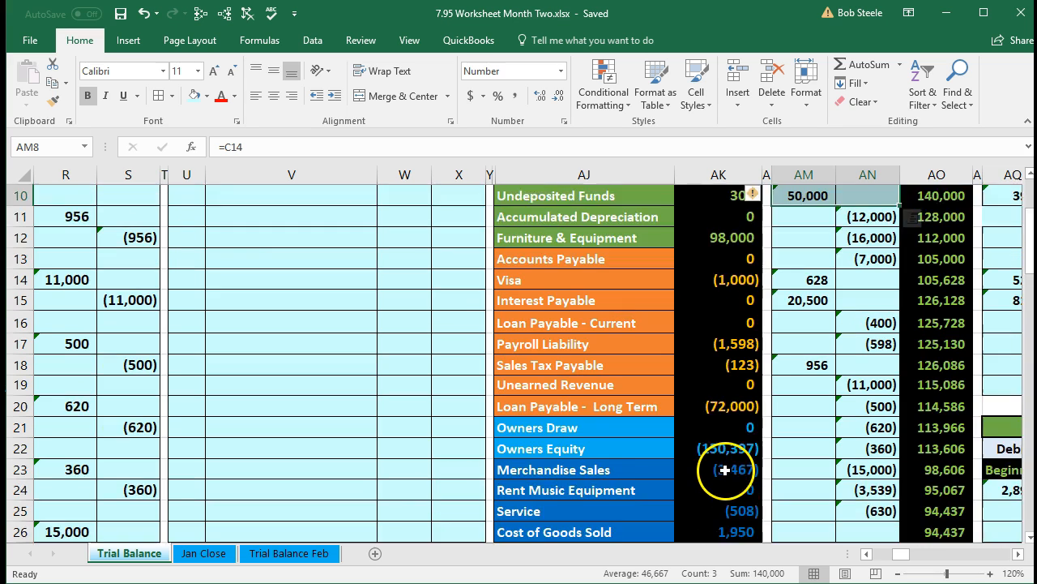
{"action": "scroll", "coordinate": [724, 470], "scroll_direction": "down", "scroll_amount": 1}
{"action": "left_click", "coordinate": [911, 470]}
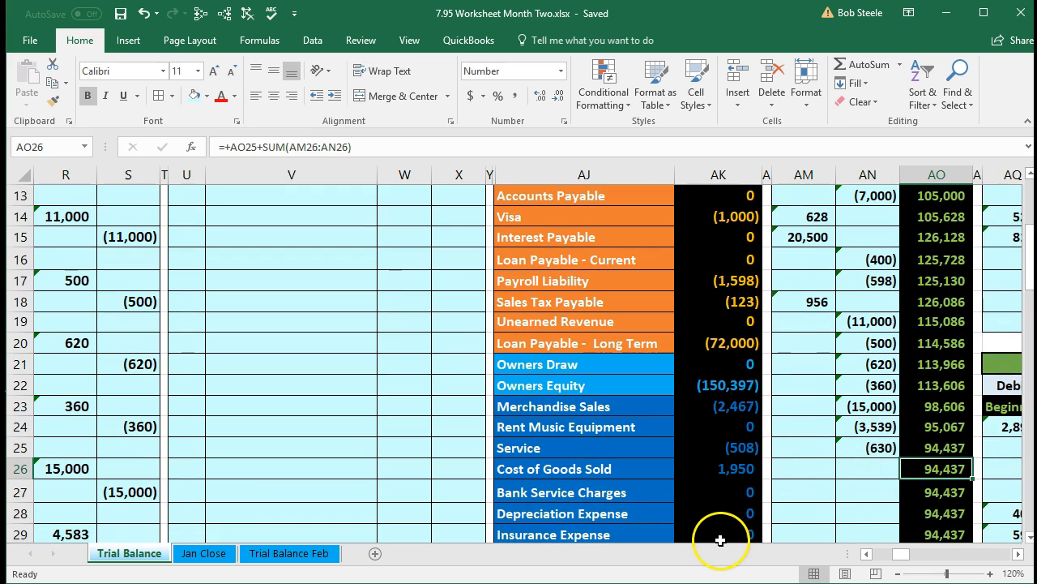
On the Trial Balance Feb sheet, trace precedents for the Checking, Accounts Receivable, Inventory Asset and Prepaid Insurance amounts in AK5:AK8
{"action": "left_click", "coordinate": [304, 556]}
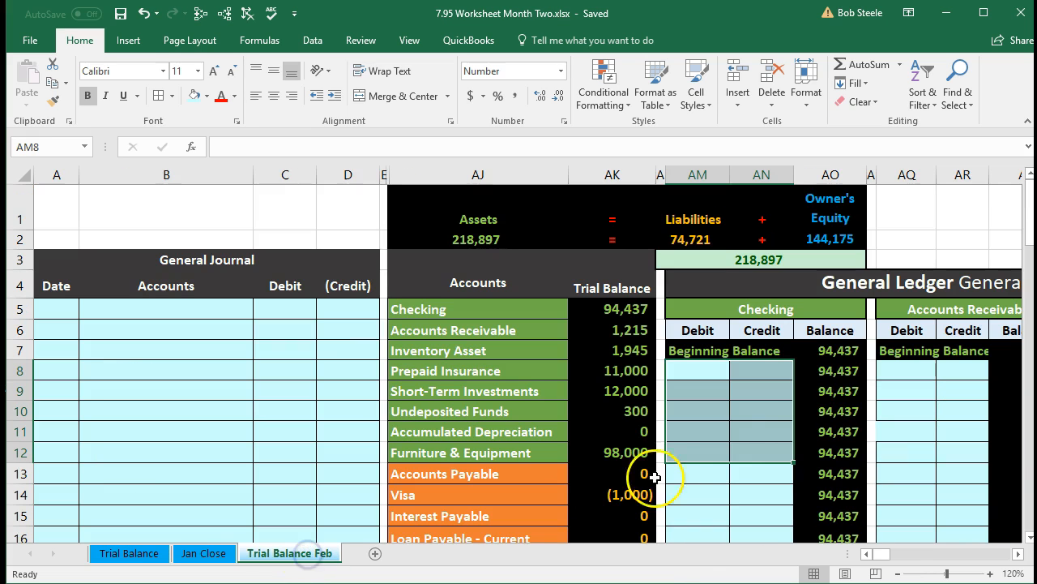
{"action": "left_click", "coordinate": [830, 355]}
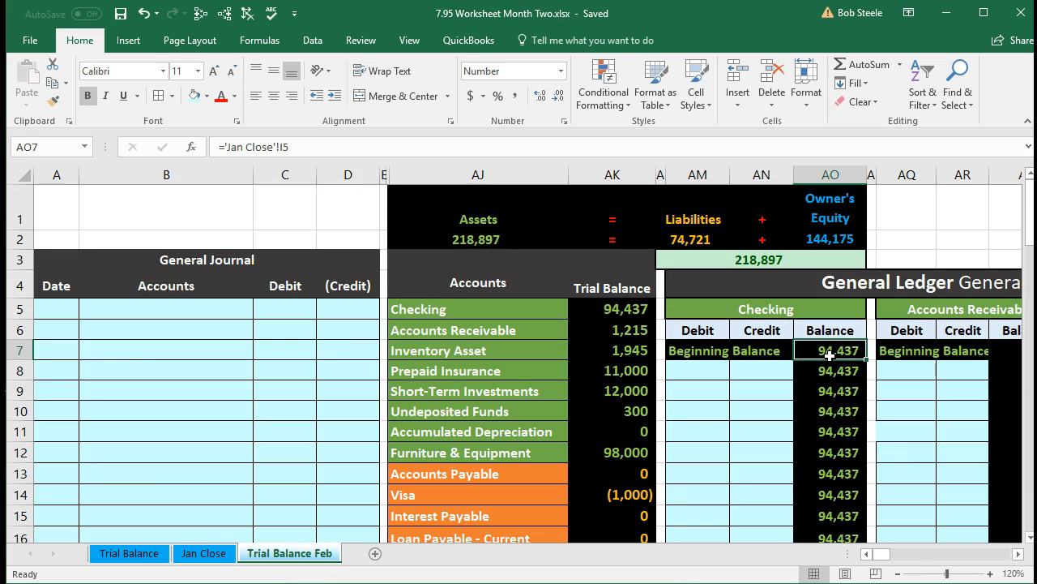
{"action": "left_click", "coordinate": [624, 309]}
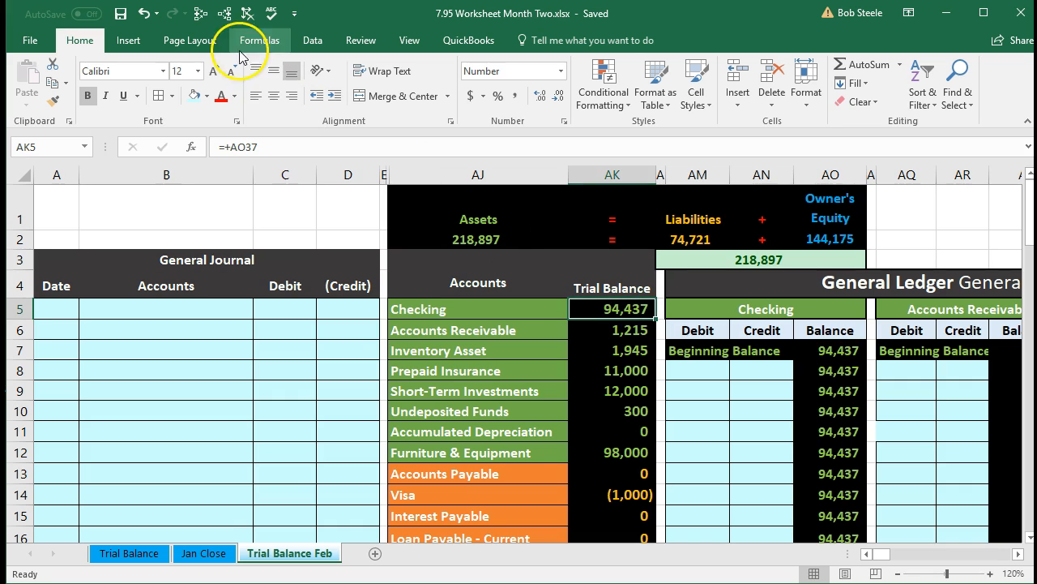
{"action": "left_click", "coordinate": [203, 17]}
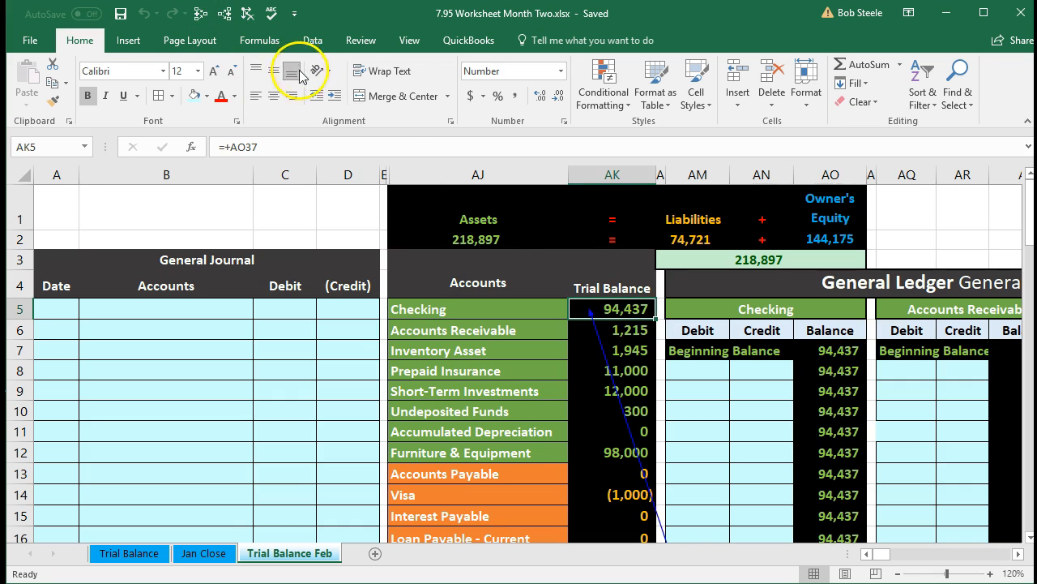
{"action": "scroll", "coordinate": [307, 88], "scroll_direction": "down", "scroll_amount": 1}
{"action": "key", "text": "Down"}
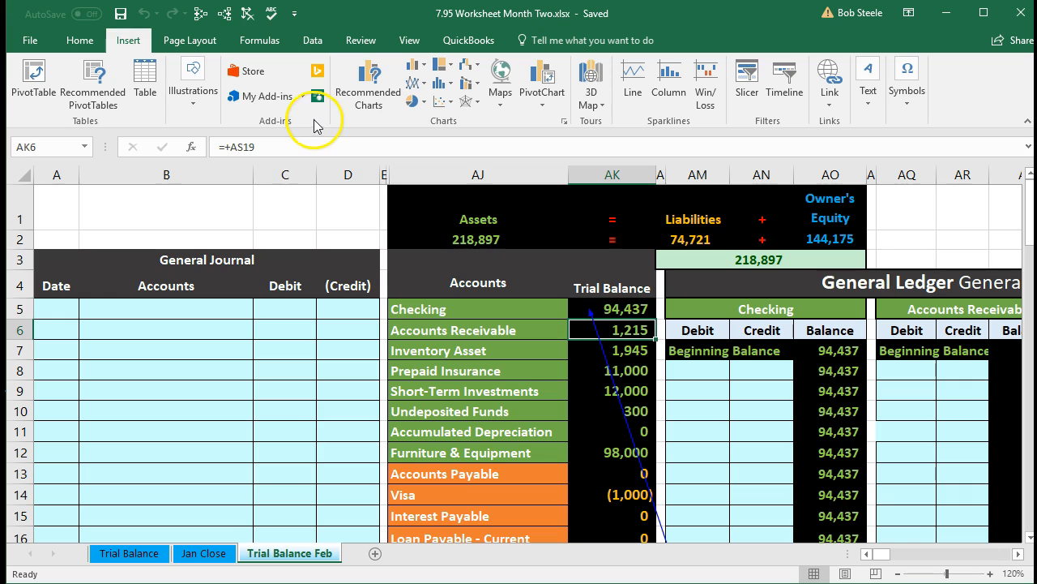
{"action": "left_click", "coordinate": [202, 15]}
{"action": "key", "text": "Down"}
{"action": "left_click", "coordinate": [201, 15]}
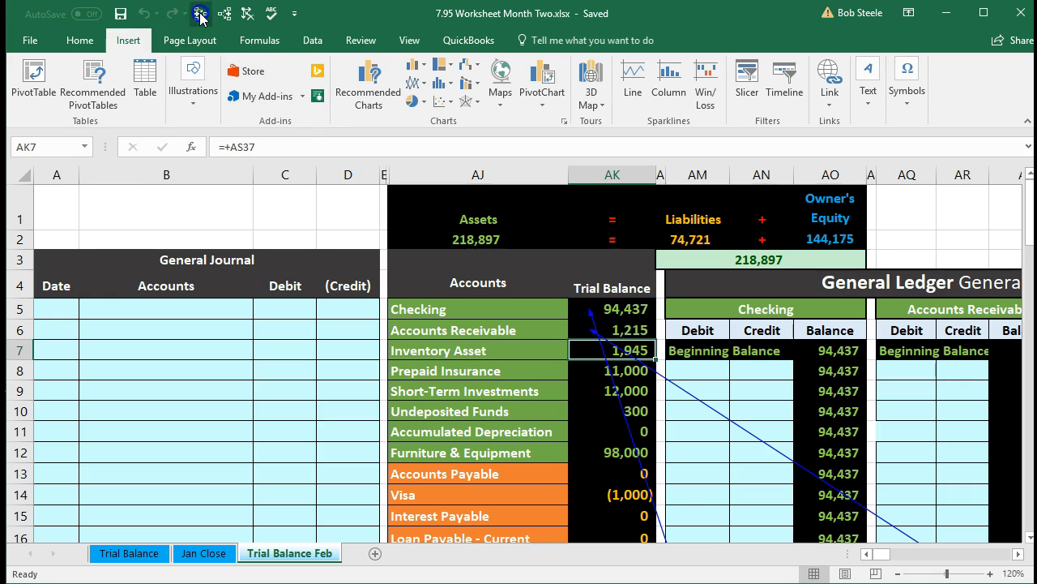
{"action": "key", "text": "Down"}
{"action": "left_click", "coordinate": [201, 16]}
{"action": "key", "text": "Down"}
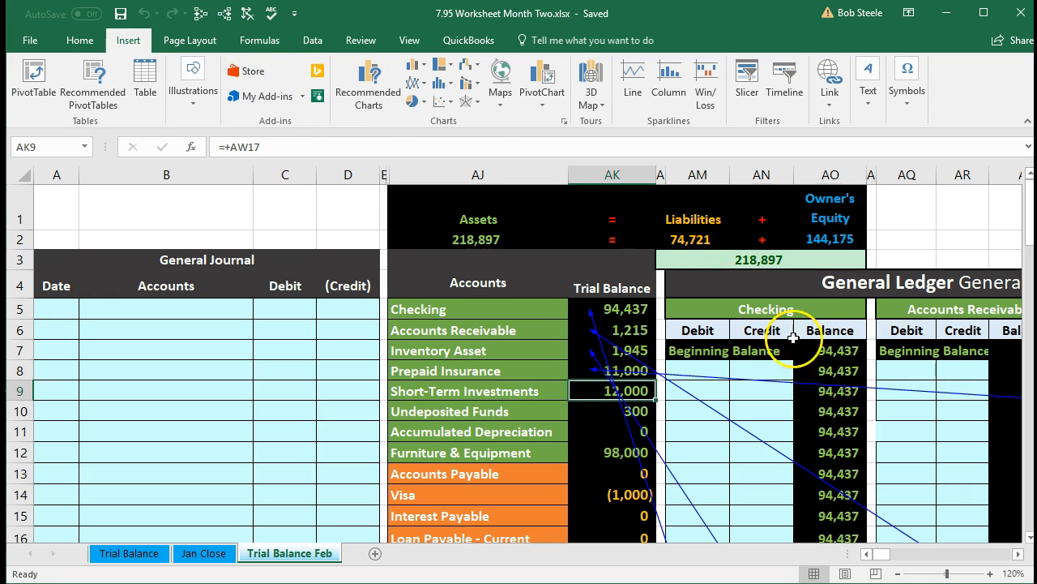
Follow the Checking beginning balance formula in AO7 to its source, cell I5 on the Jan Close sheet
{"action": "left_click", "coordinate": [825, 351]}
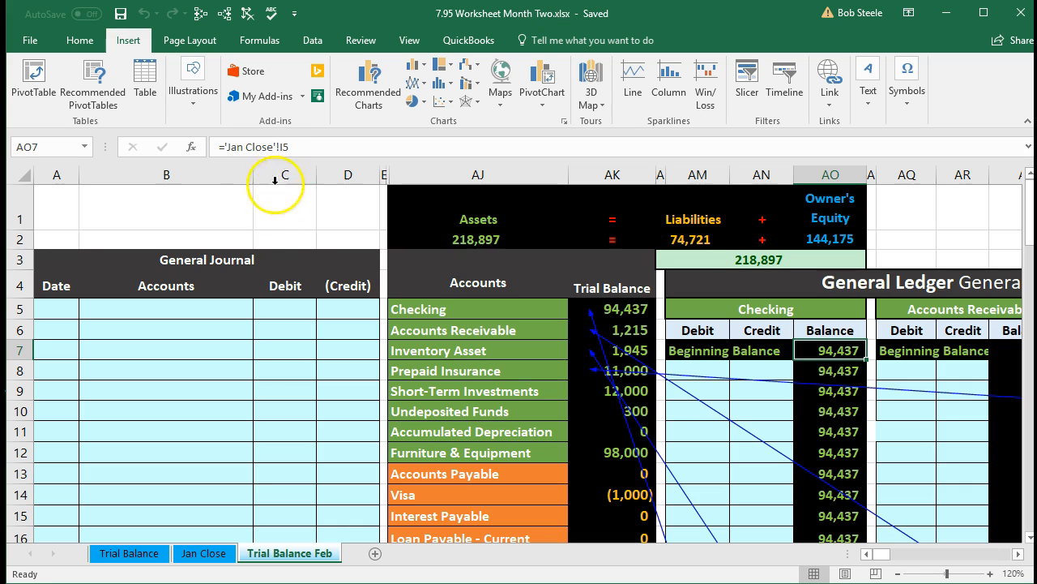
{"action": "left_click", "coordinate": [219, 556]}
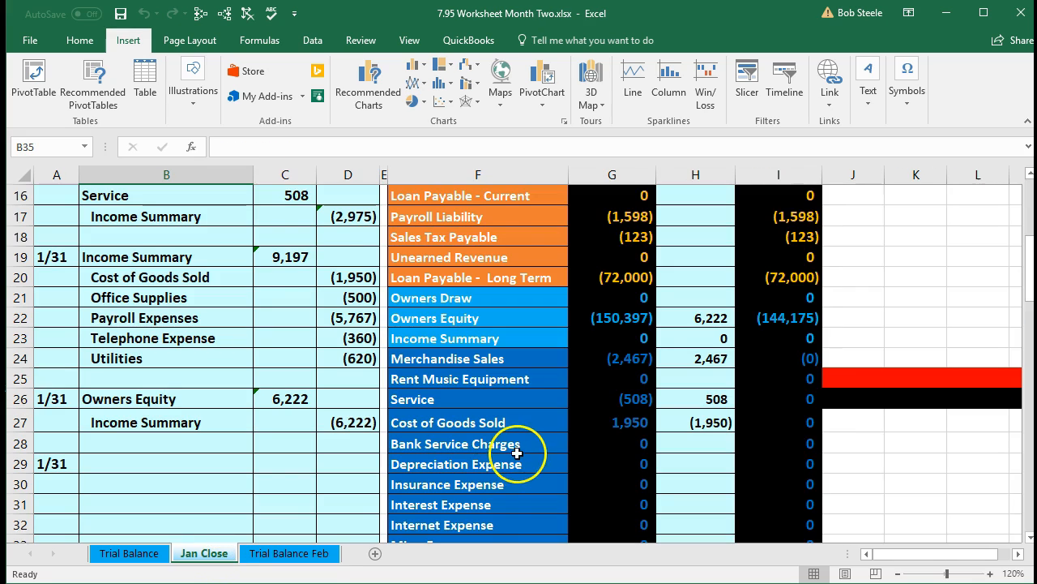
{"action": "scroll", "coordinate": [516, 453], "scroll_direction": "up", "scroll_amount": 3}
{"action": "scroll", "coordinate": [519, 451], "scroll_direction": "up", "scroll_amount": 2}
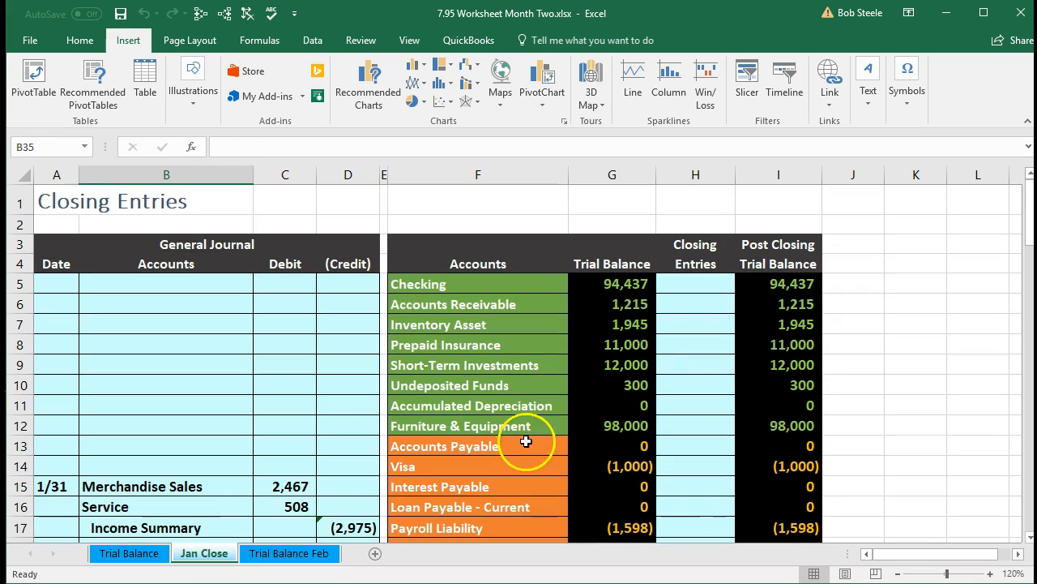
{"action": "left_click", "coordinate": [778, 285]}
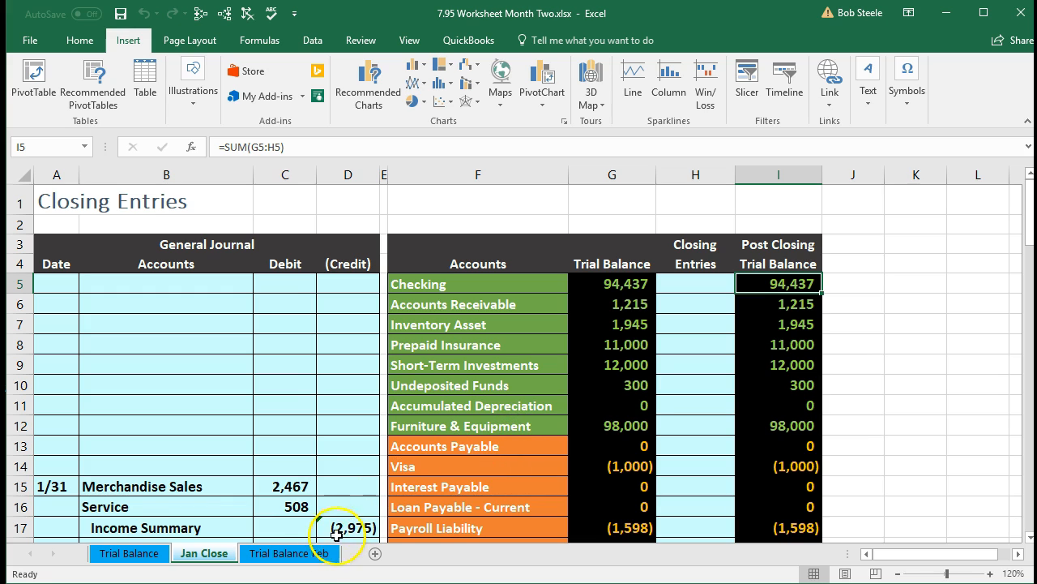
Inspect the Accounts Receivable beginning balance formula in AS7 on the Trial Balance Feb sheet
{"action": "left_click", "coordinate": [290, 553]}
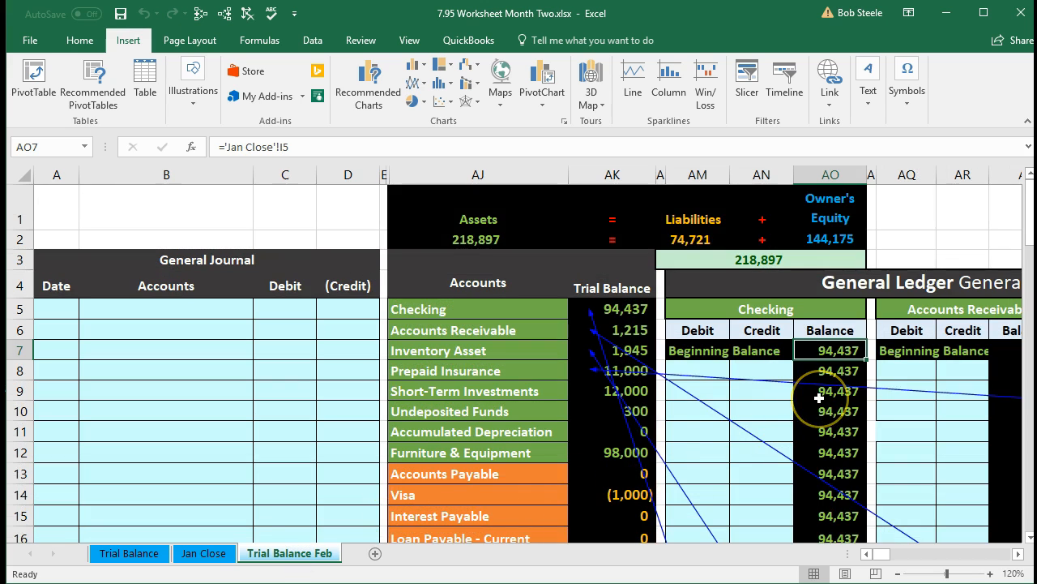
{"action": "scroll", "coordinate": [818, 397], "scroll_direction": "down", "scroll_amount": 1}
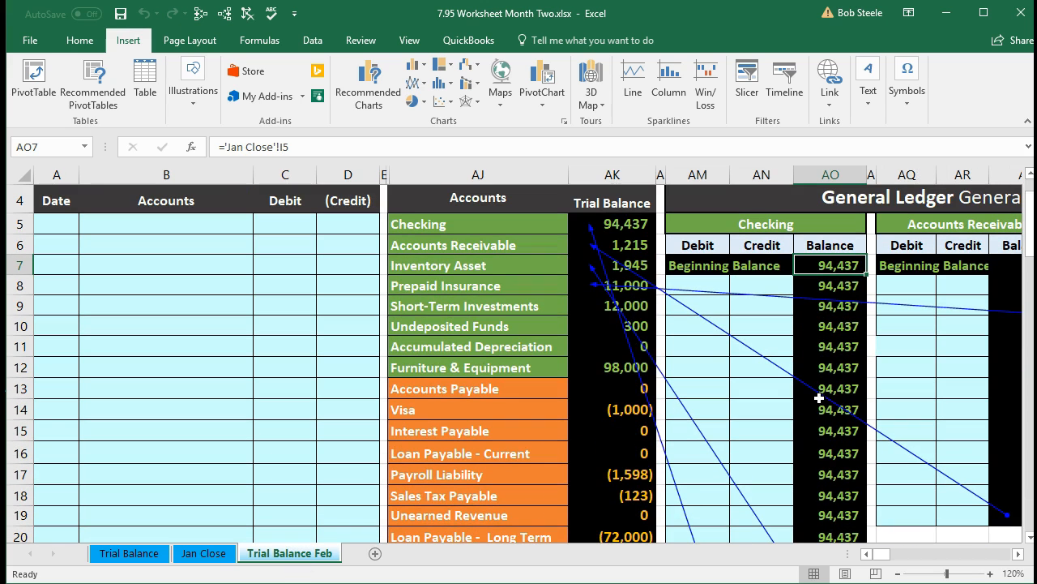
{"action": "left_click", "coordinate": [1018, 554]}
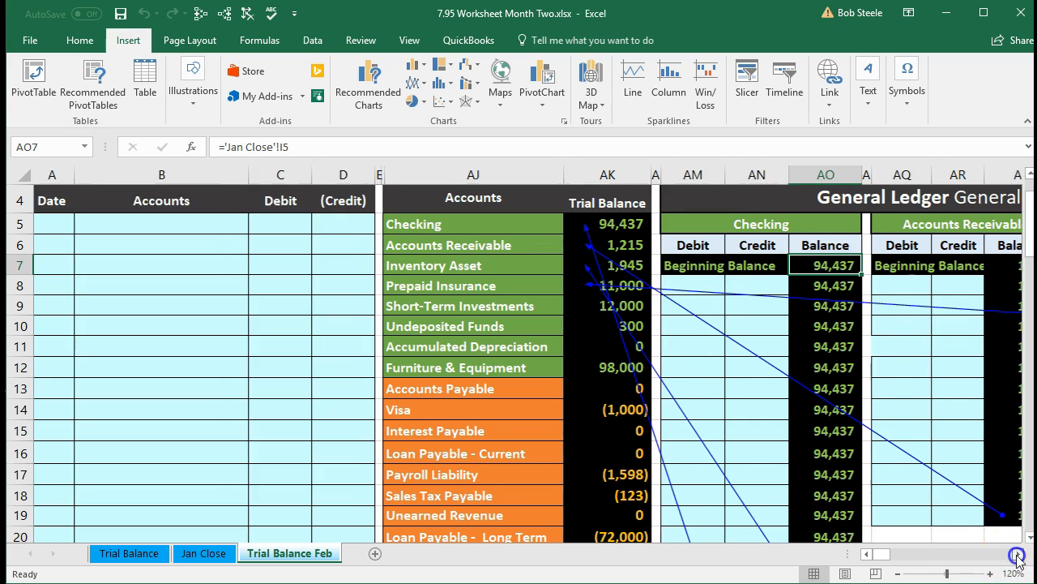
{"action": "left_click", "coordinate": [745, 265]}
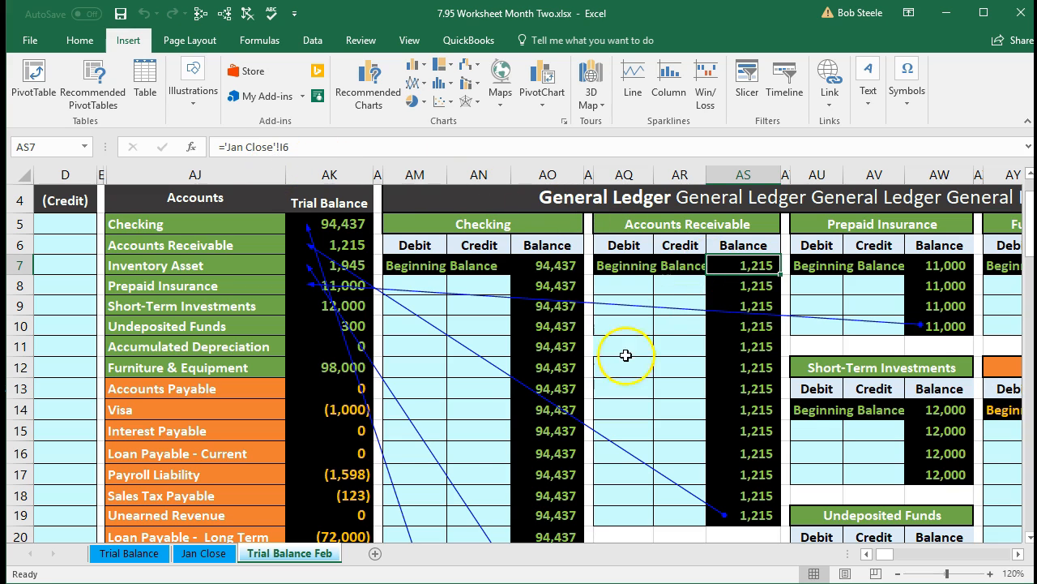
Review the Post Closing Trial Balance amounts in I5:I29 on the Jan Close sheet
{"action": "left_click", "coordinate": [220, 555]}
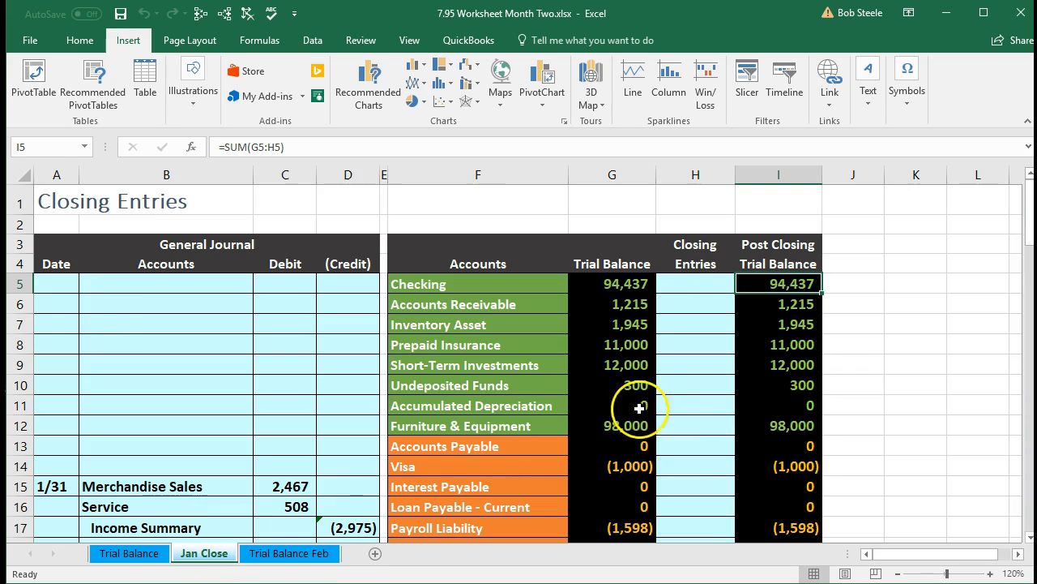
{"action": "left_click", "coordinate": [762, 309]}
{"action": "left_click", "coordinate": [768, 285]}
{"action": "left_click_drag", "start_coordinate": [768, 284], "coordinate": [779, 467]}
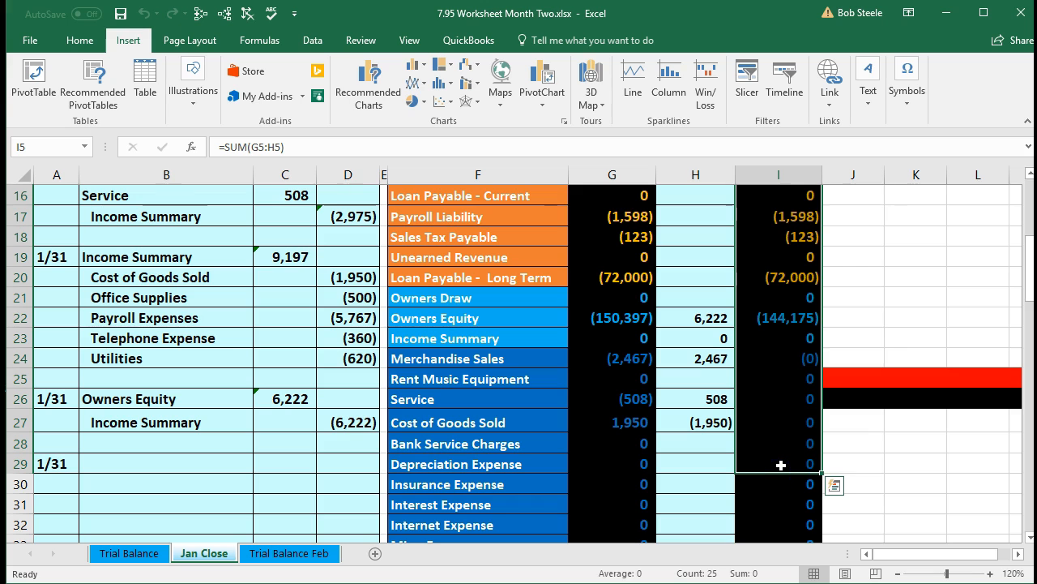
{"action": "scroll", "coordinate": [779, 465], "scroll_direction": "up", "scroll_amount": 5}
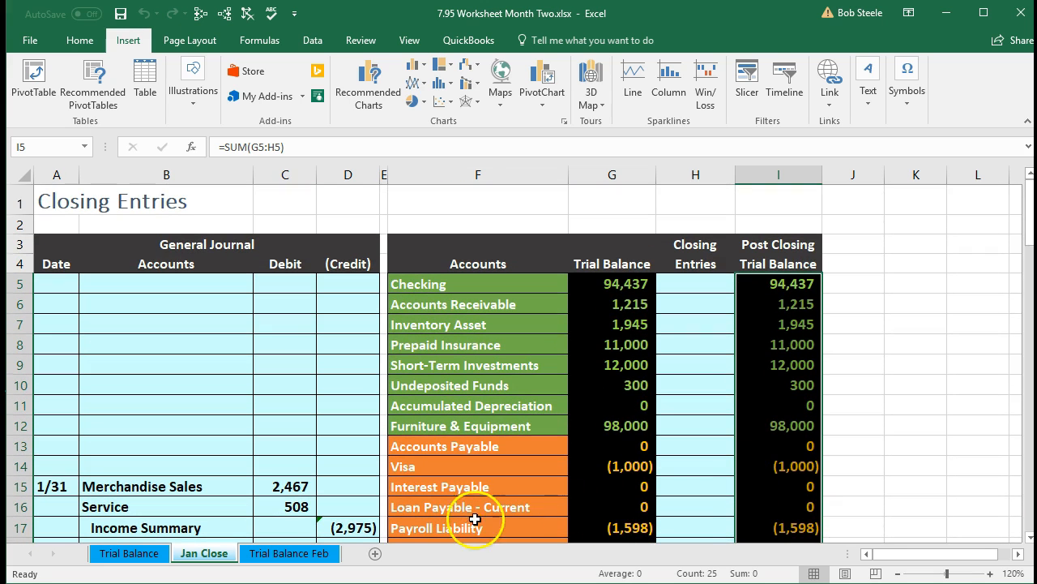
On the Trial Balance Feb sheet, compare the Checking trial balance formula in AK5 with the ledger formulas in AO7 and AO10
{"action": "left_click", "coordinate": [323, 556]}
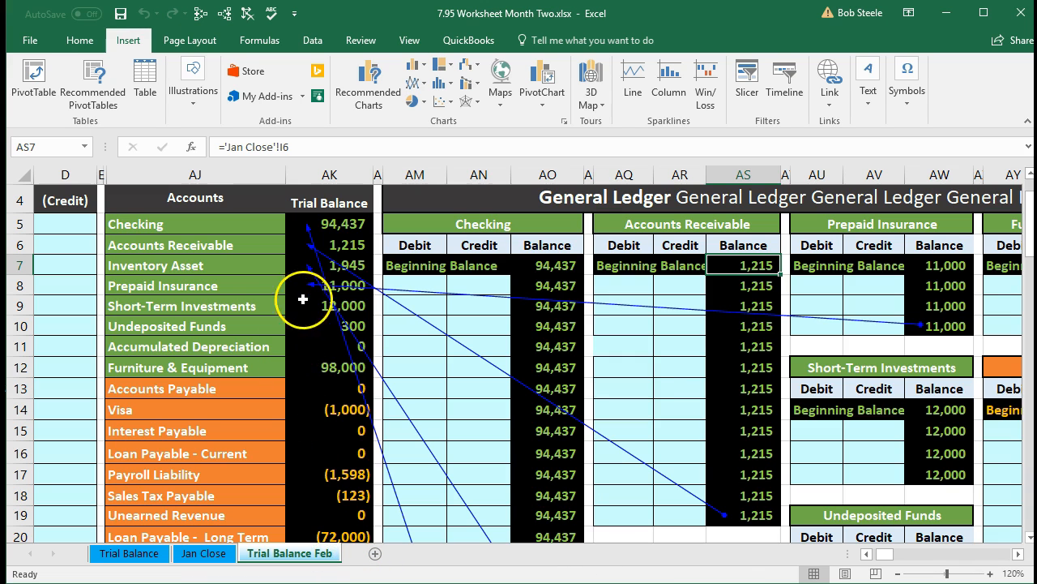
{"action": "left_click_drag", "start_coordinate": [332, 231], "coordinate": [333, 268]}
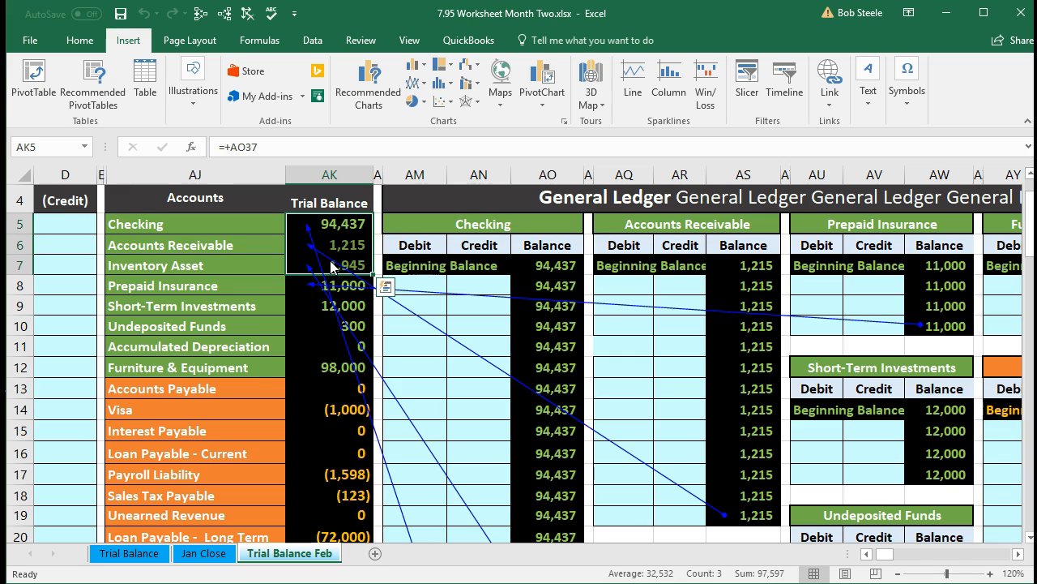
{"action": "left_click", "coordinate": [548, 266]}
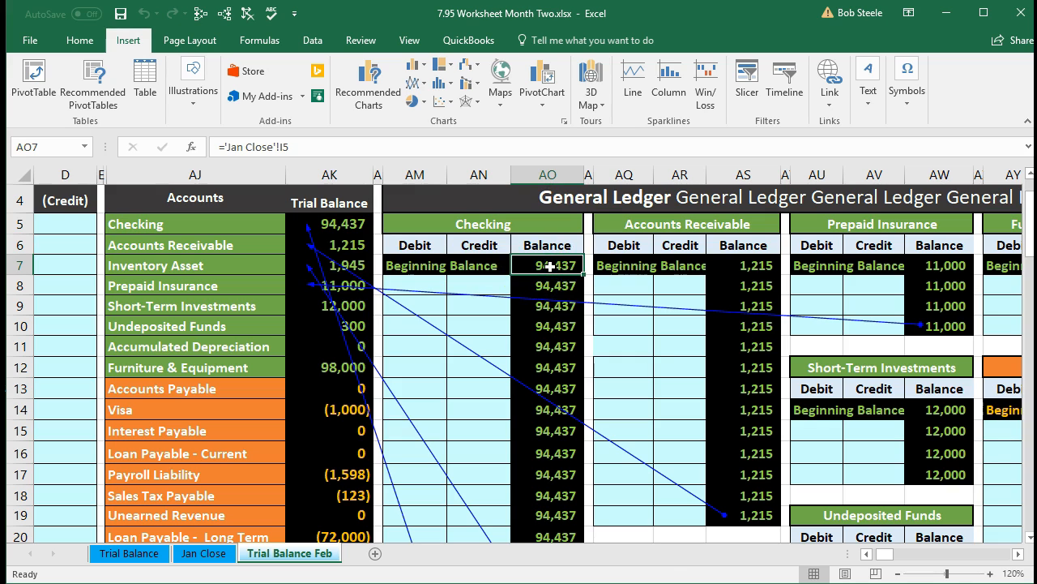
{"action": "left_click", "coordinate": [353, 225]}
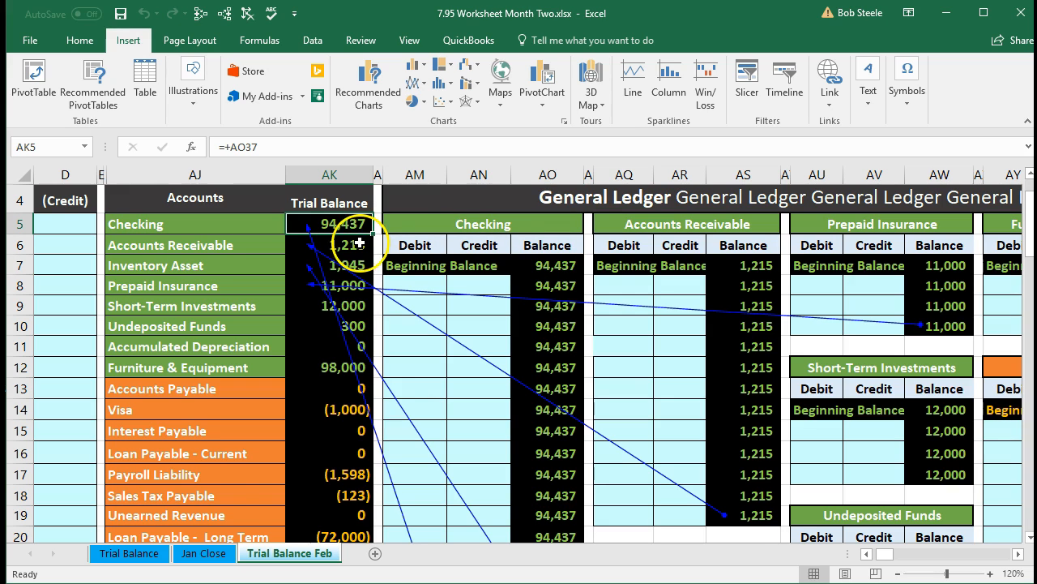
{"action": "left_click", "coordinate": [515, 327]}
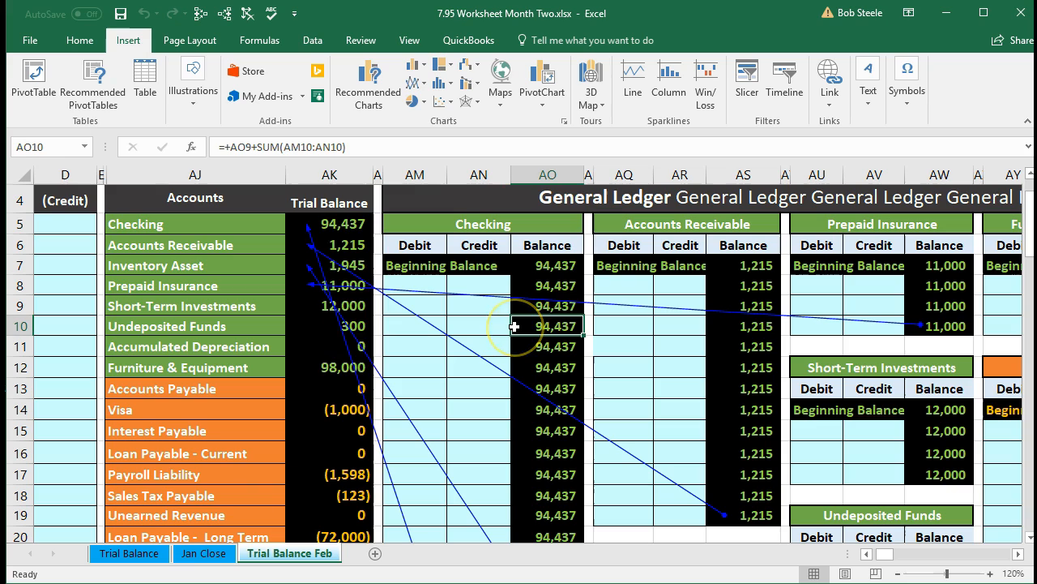
Look through the February general ledger accounts along row 10, from Accounts Receivable across to Office Supplies
{"action": "key", "text": "Right"}
{"action": "key", "text": "Right"}
{"action": "key", "text": "Right"}
{"action": "key", "text": "Right"}
{"action": "key", "text": "Right"}
{"action": "key", "text": "Right"}
{"action": "key", "text": "Right"}
{"action": "key", "text": "Right"}
{"action": "key", "text": "Right"}
{"action": "key", "text": "Right"}
{"action": "key", "text": "Right"}
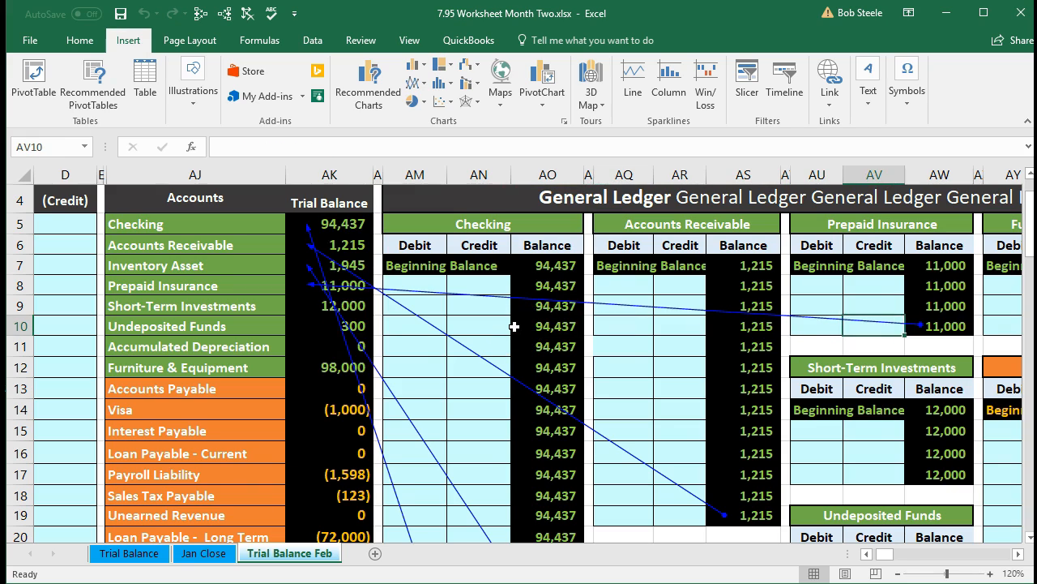
{"action": "key", "text": "Right"}
{"action": "key", "text": "Right"}
{"action": "key", "text": "Right"}
{"action": "key", "text": "Right"}
{"action": "key", "text": "Right"}
{"action": "key", "text": "Right"}
{"action": "key", "text": "Right"}
{"action": "key", "text": "Right"}
{"action": "key", "text": "Right"}
{"action": "key", "text": "Right"}
{"action": "key", "text": "Right"}
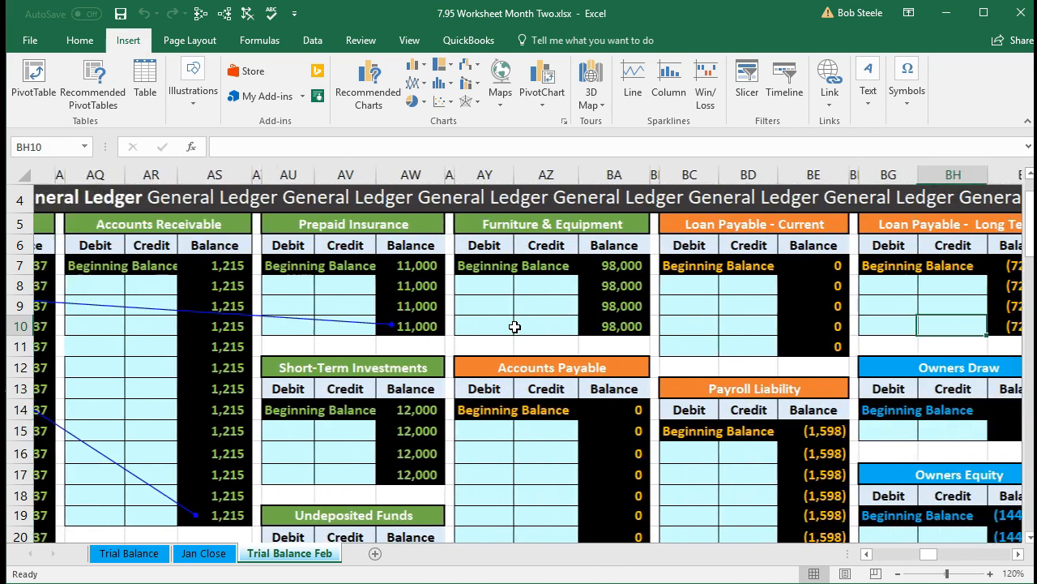
{"action": "key", "text": "Right"}
{"action": "key", "text": "Right"}
{"action": "key", "text": "Right"}
{"action": "key", "text": "Right"}
{"action": "key", "text": "Right"}
{"action": "key", "text": "Right"}
{"action": "key", "text": "Right"}
{"action": "key", "text": "Right"}
{"action": "key", "text": "Right"}
{"action": "key", "text": "Right"}
{"action": "key", "text": "Right"}
{"action": "key", "text": "Right"}
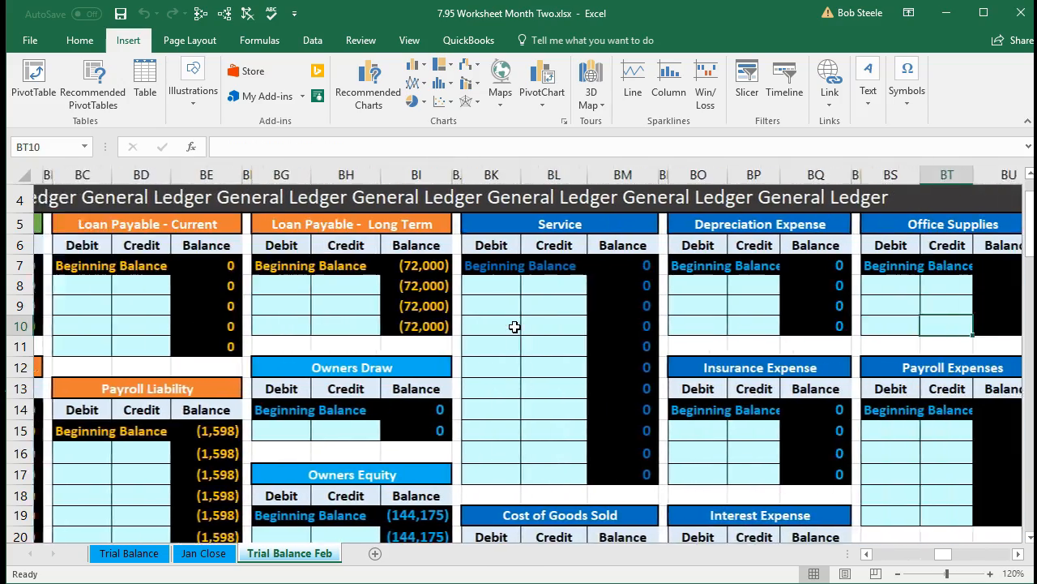
Check the February balance sheet totals for Total Assets in BY17 and Total Liabilities & Equity in CC17
{"action": "key", "text": "Right"}
{"action": "key", "text": "Right"}
{"action": "key", "text": "Right"}
{"action": "key", "text": "Right"}
{"action": "key", "text": "Right"}
{"action": "key", "text": "Right"}
{"action": "key", "text": "Right"}
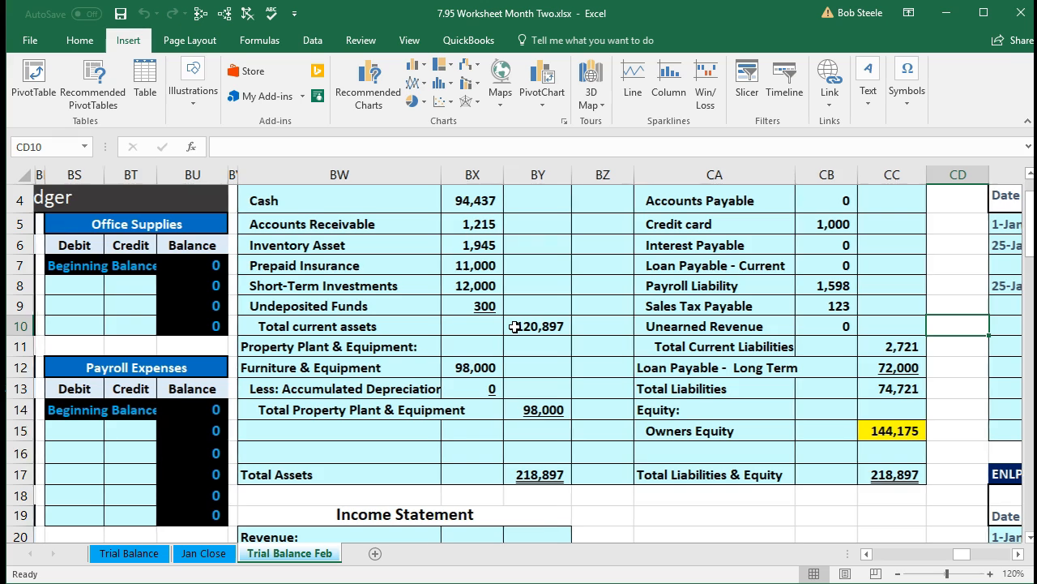
{"action": "left_click", "coordinate": [529, 476]}
{"action": "left_click", "coordinate": [883, 479]}
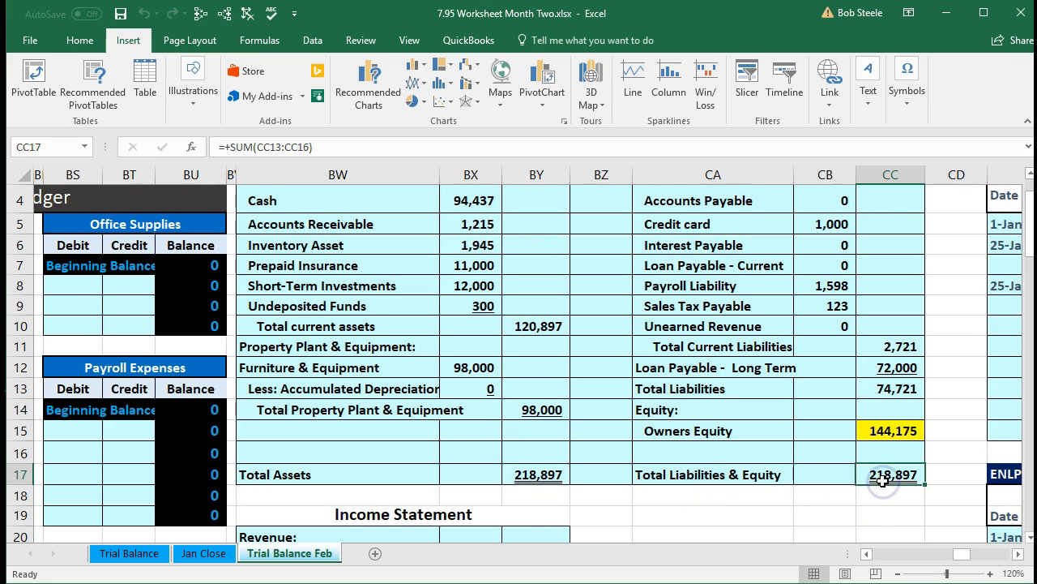
Review the Income Statement, and compare beginning and ending owner's equity in BY45 and BY50 with the balance sheet's Owners Equity in CC15
{"action": "scroll", "coordinate": [882, 480], "scroll_direction": "down", "scroll_amount": 3}
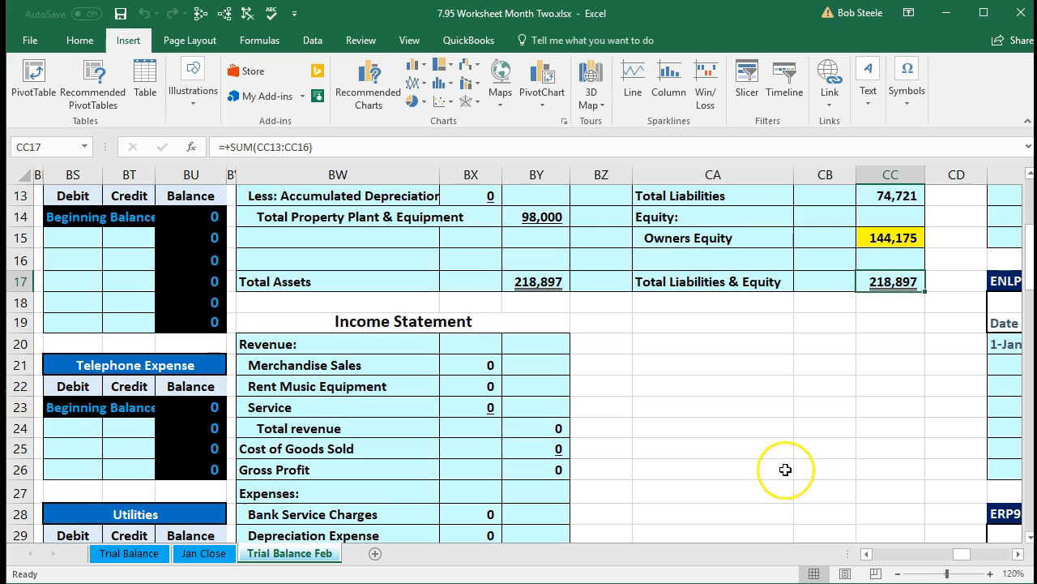
{"action": "scroll", "coordinate": [786, 469], "scroll_direction": "down", "scroll_amount": 1}
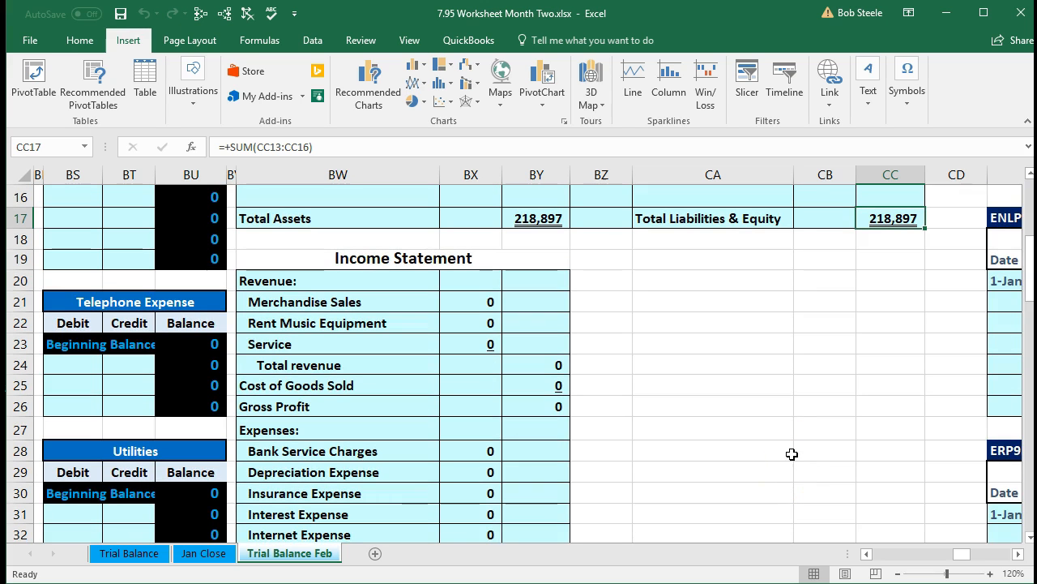
{"action": "scroll", "coordinate": [791, 453], "scroll_direction": "down", "scroll_amount": 5}
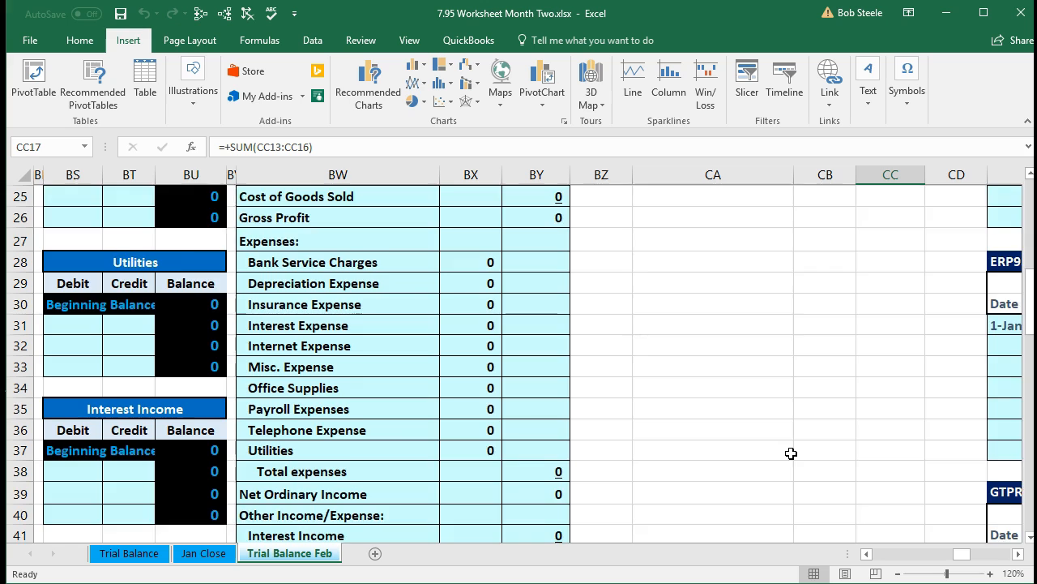
{"action": "scroll", "coordinate": [791, 453], "scroll_direction": "down", "scroll_amount": 3}
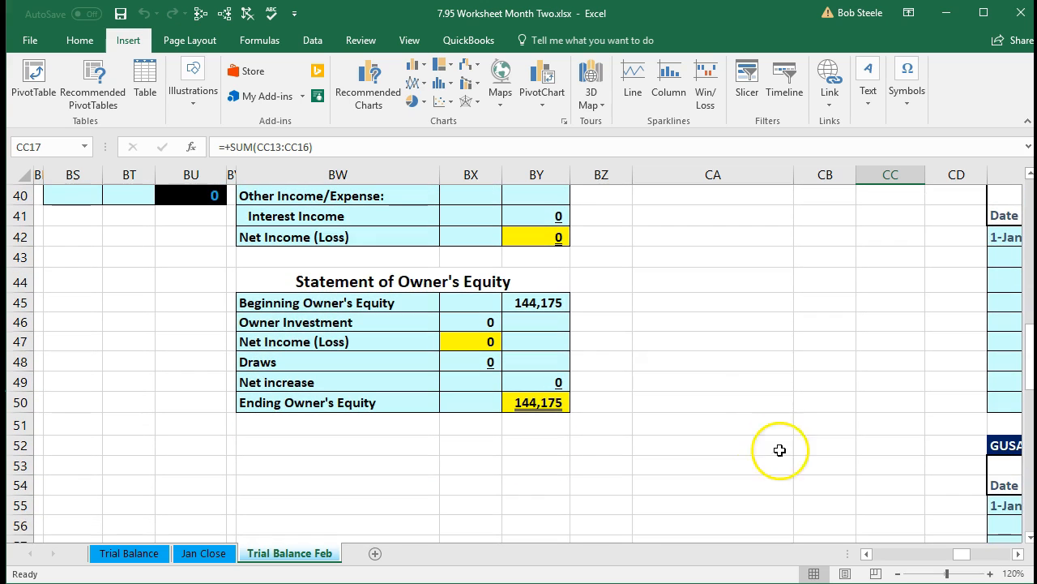
{"action": "left_click", "coordinate": [539, 303]}
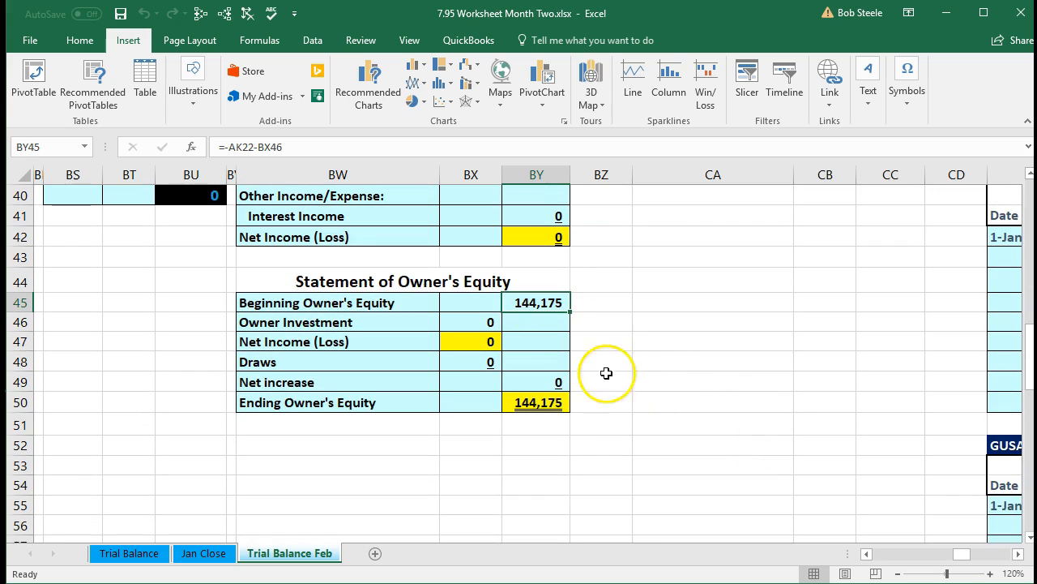
{"action": "left_click", "coordinate": [554, 405]}
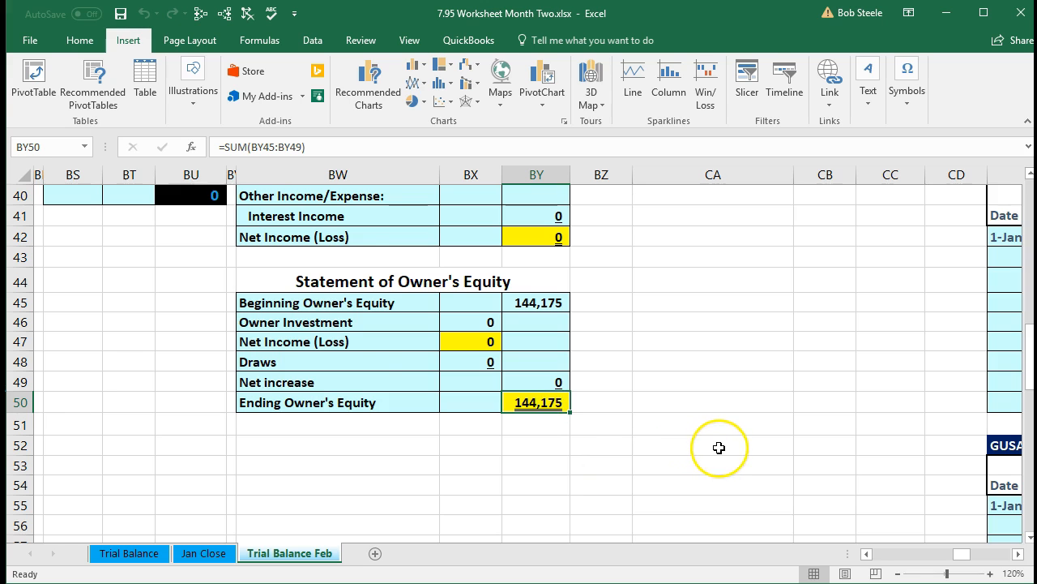
{"action": "scroll", "coordinate": [712, 451], "scroll_direction": "up", "scroll_amount": 10}
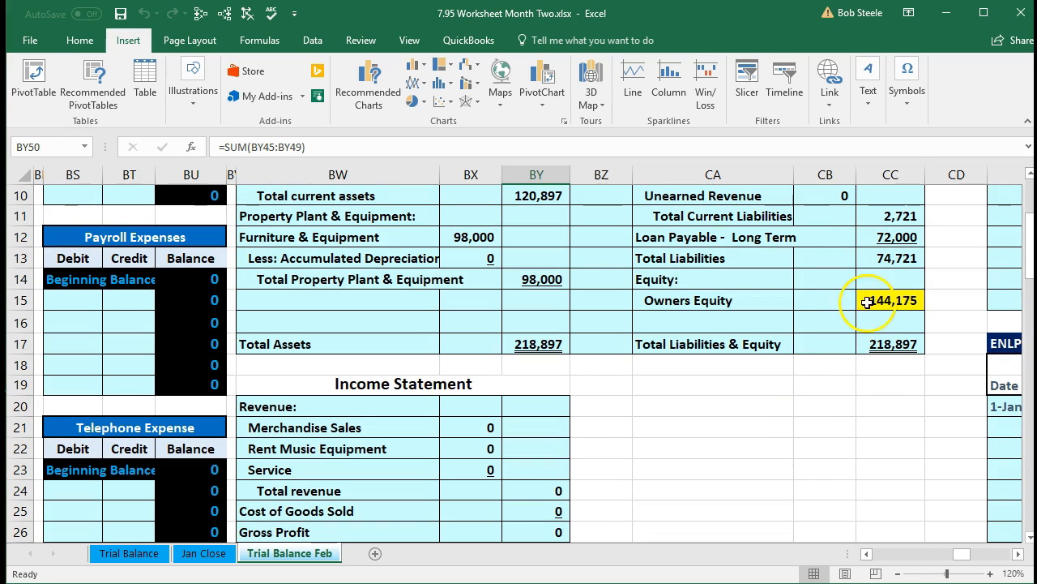
{"action": "left_click", "coordinate": [873, 298]}
Review the inventory subsidiary records by item, from ENLPBUNH3 down to GSB, and inspect the total inventory formula in CP85
{"action": "key", "text": "Right"}
{"action": "key", "text": "Right"}
{"action": "key", "text": "Right"}
{"action": "key", "text": "Right"}
{"action": "key", "text": "Right"}
{"action": "key", "text": "Right"}
{"action": "key", "text": "Right"}
{"action": "key", "text": "Right"}
{"action": "key", "text": "Right"}
{"action": "key", "text": "Right"}
{"action": "key", "text": "Right"}
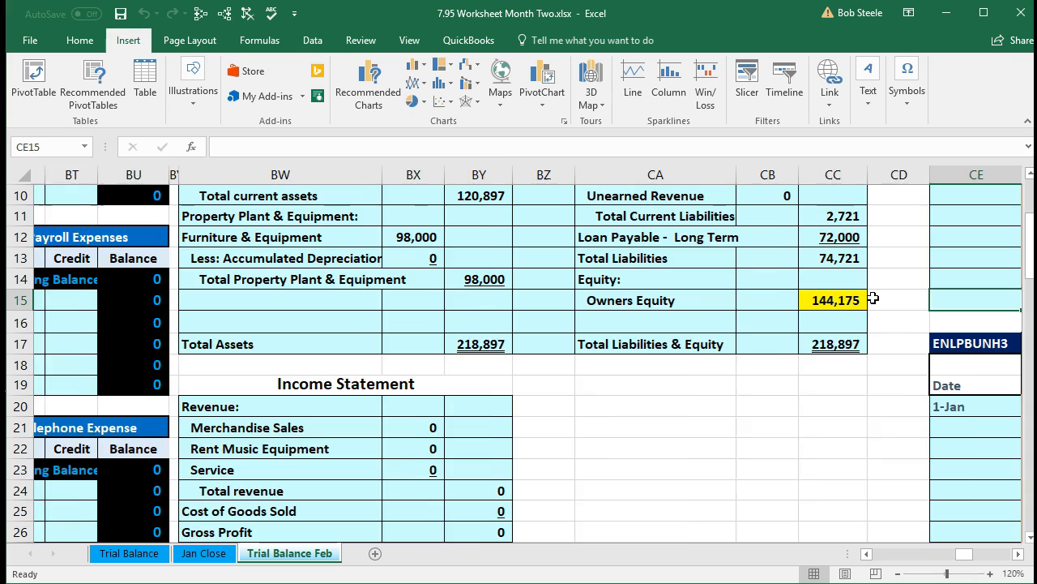
{"action": "key", "text": "Right"}
{"action": "key", "text": "Right"}
{"action": "key", "text": "Right"}
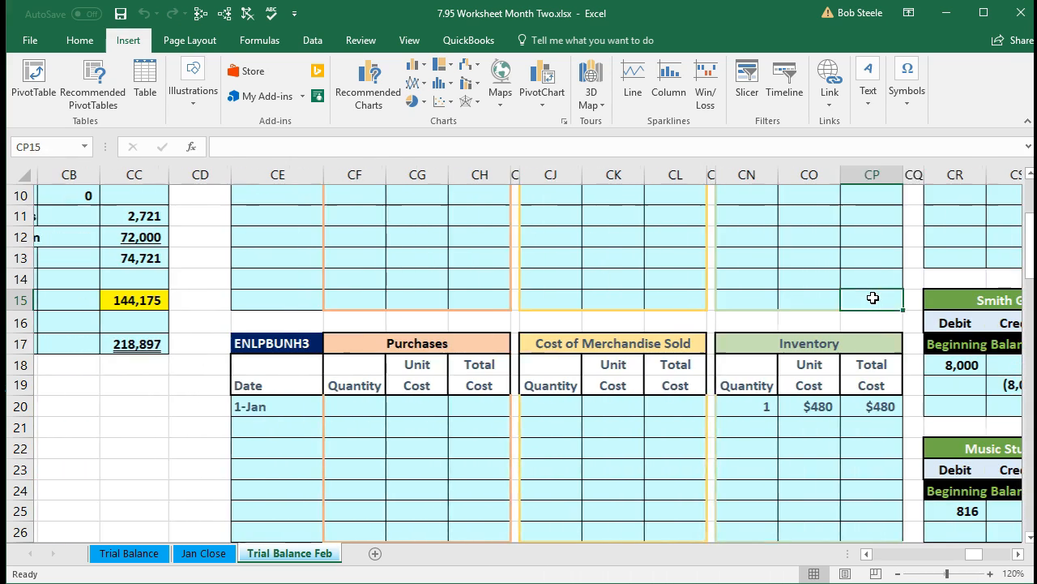
{"action": "scroll", "coordinate": [872, 299], "scroll_direction": "down", "scroll_amount": 8}
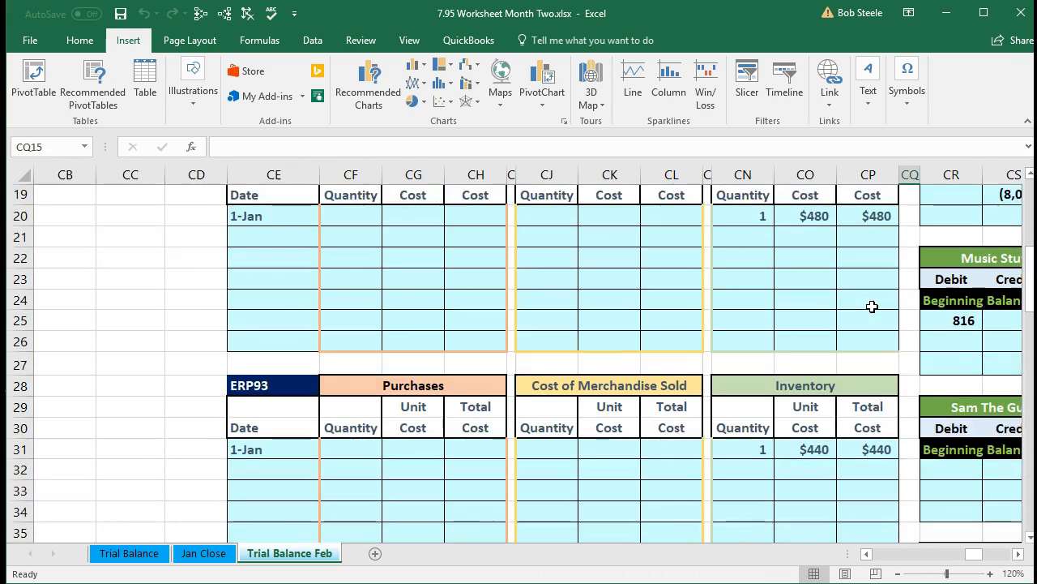
{"action": "scroll", "coordinate": [872, 306], "scroll_direction": "down", "scroll_amount": 7}
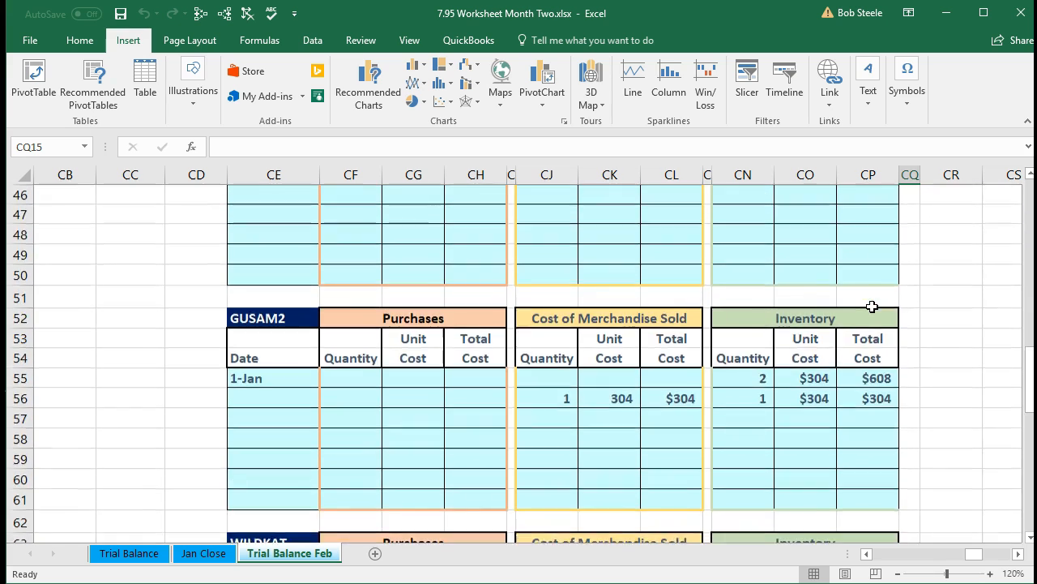
{"action": "scroll", "coordinate": [872, 307], "scroll_direction": "down", "scroll_amount": 6}
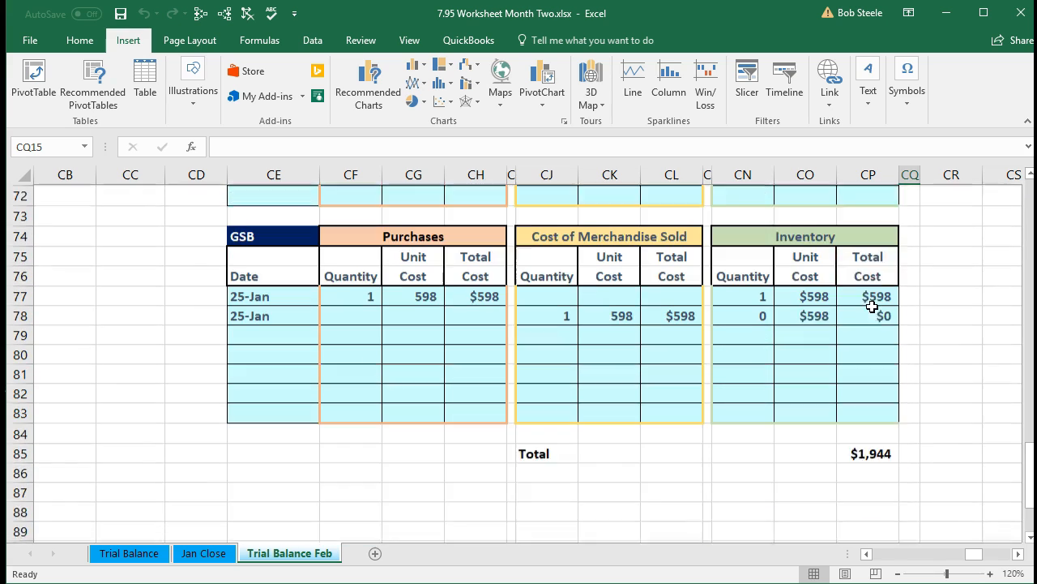
{"action": "left_click", "coordinate": [877, 431]}
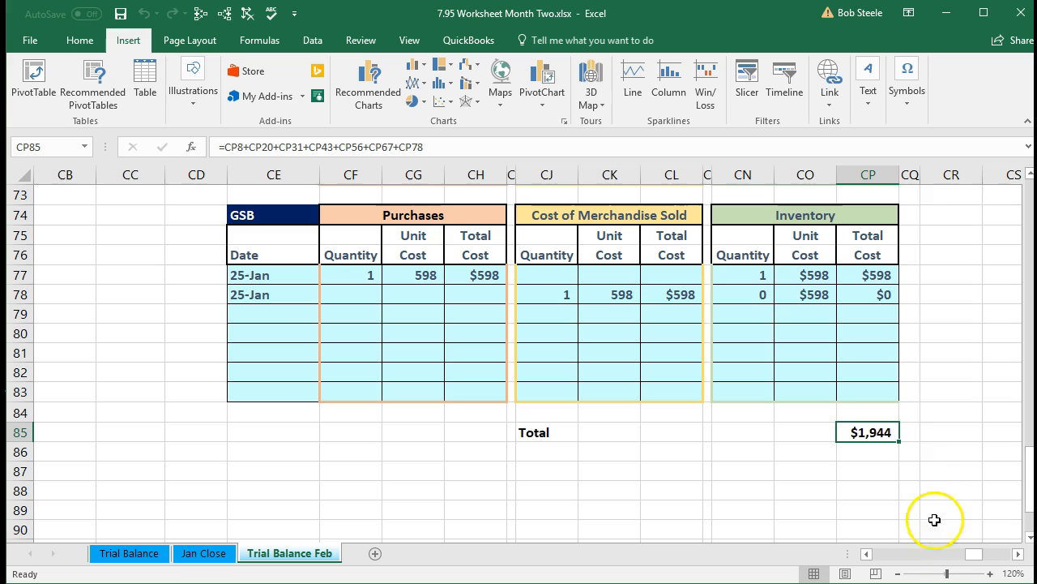
{"action": "double_click", "coordinate": [884, 425]}
{"action": "key", "text": "Return"}
Examine the Accounts Receivable Subsidiary Ledger By Customer, including the Anderson Guitars and Jones Guitars accounts at row 10
{"action": "key", "text": "Right"}
{"action": "key", "text": "Right"}
{"action": "key", "text": "Right"}
{"action": "key", "text": "Right"}
{"action": "key", "text": "Right"}
{"action": "key", "text": "Right"}
{"action": "key", "text": "Right"}
{"action": "key", "text": "Right"}
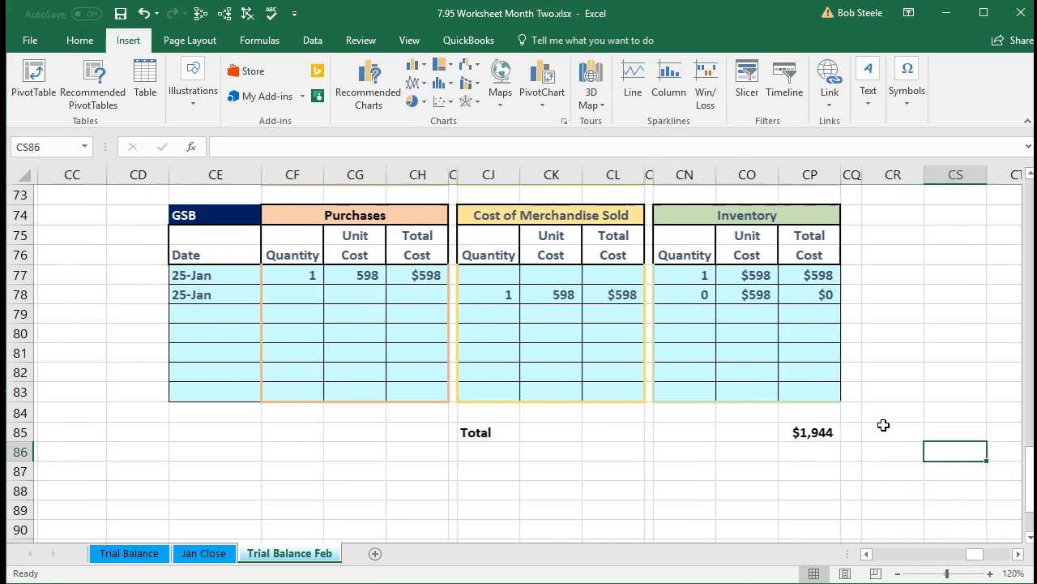
{"action": "scroll", "coordinate": [883, 425], "scroll_direction": "up", "scroll_amount": 19}
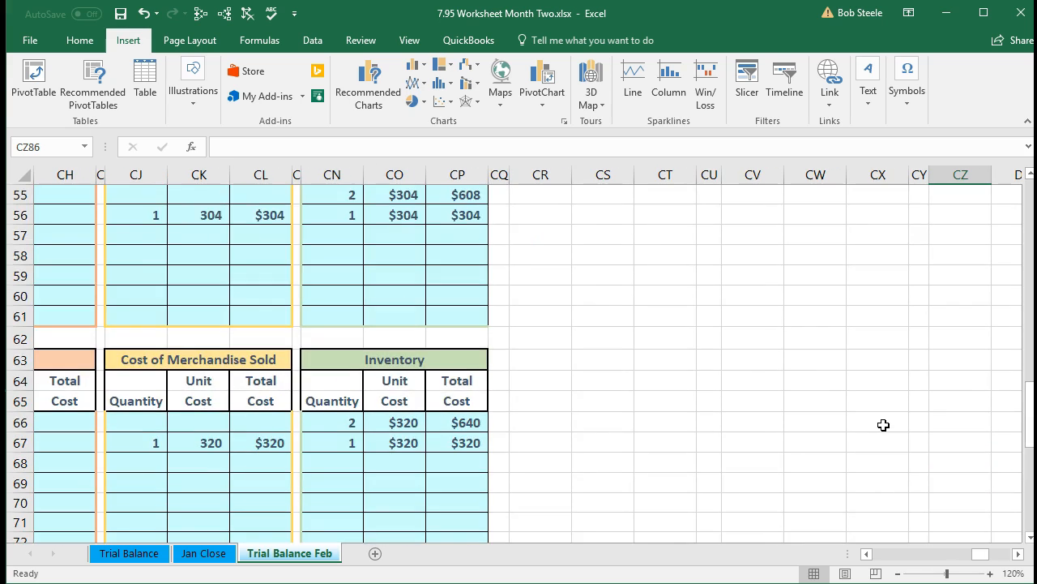
{"action": "scroll", "coordinate": [883, 424], "scroll_direction": "up", "scroll_amount": 5}
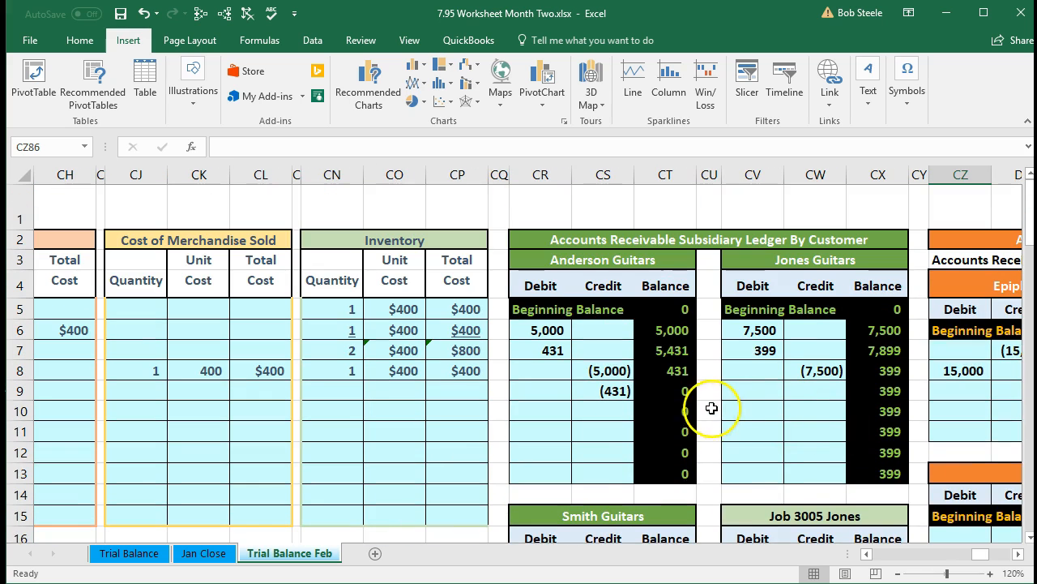
{"action": "left_click", "coordinate": [609, 410]}
{"action": "left_click", "coordinate": [802, 410]}
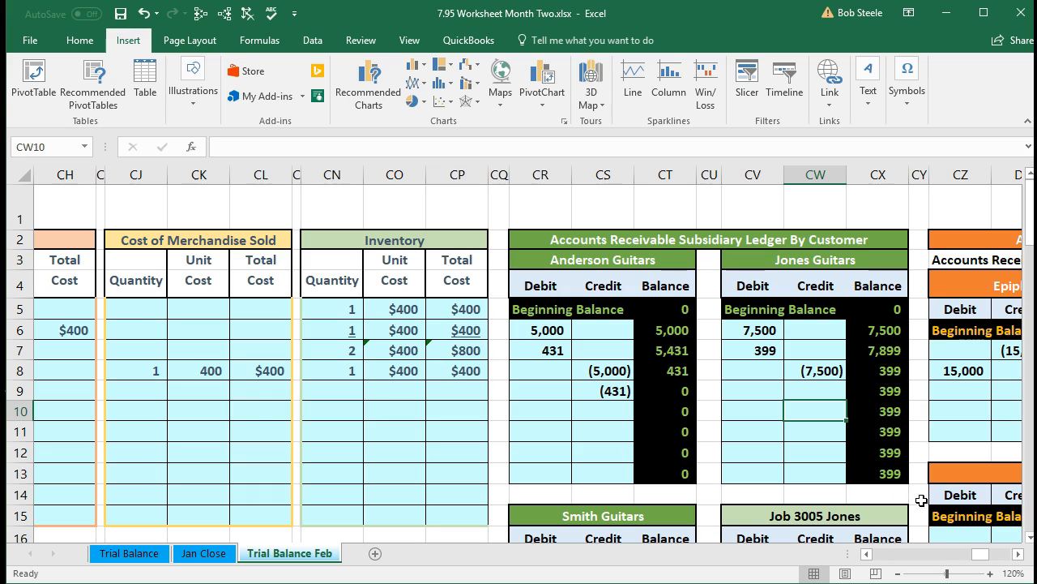
Look over the Accounts Payable Subsidiary Ledger and the Payroll Register with its employee and employer sections
{"action": "left_click", "coordinate": [1018, 555]}
{"action": "left_click", "coordinate": [1018, 555]}
{"action": "left_click", "coordinate": [1018, 554]}
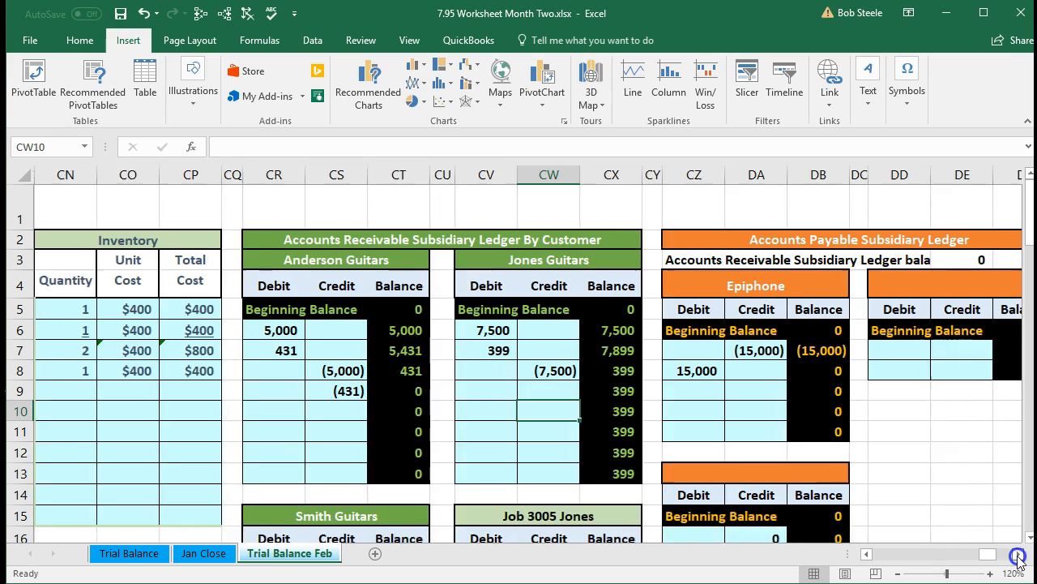
{"action": "left_click", "coordinate": [1018, 554]}
{"action": "left_click", "coordinate": [1018, 554]}
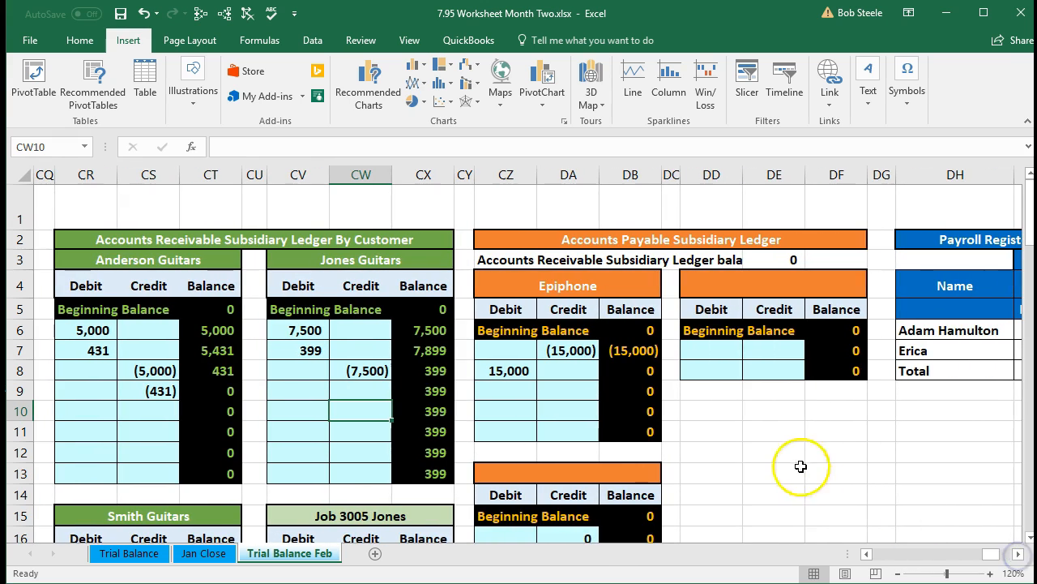
{"action": "left_click", "coordinate": [1018, 555]}
{"action": "left_click", "coordinate": [1018, 555]}
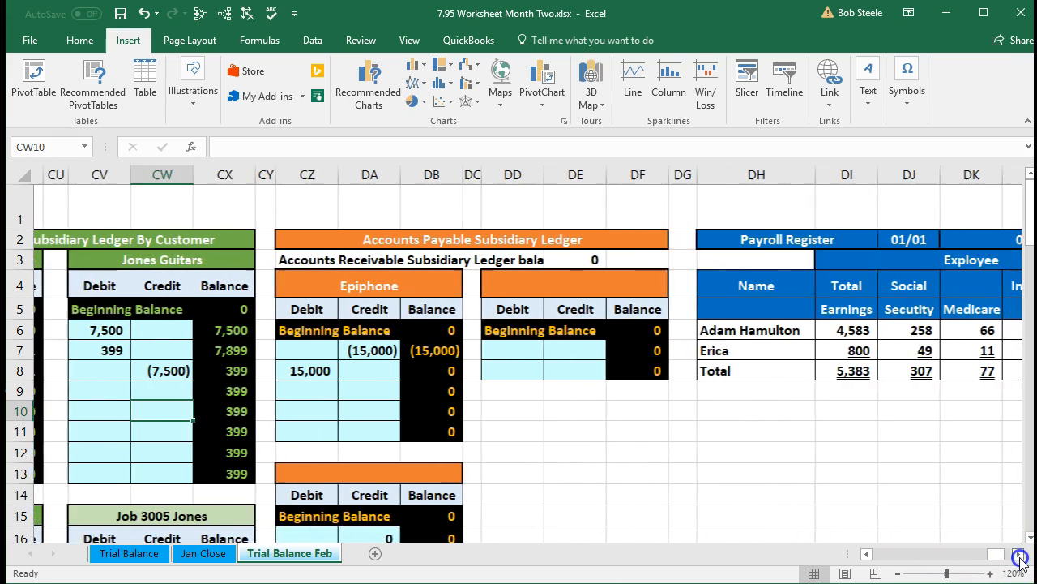
{"action": "left_click", "coordinate": [1018, 554]}
{"action": "left_click", "coordinate": [1018, 554]}
{"action": "left_click", "coordinate": [1018, 554]}
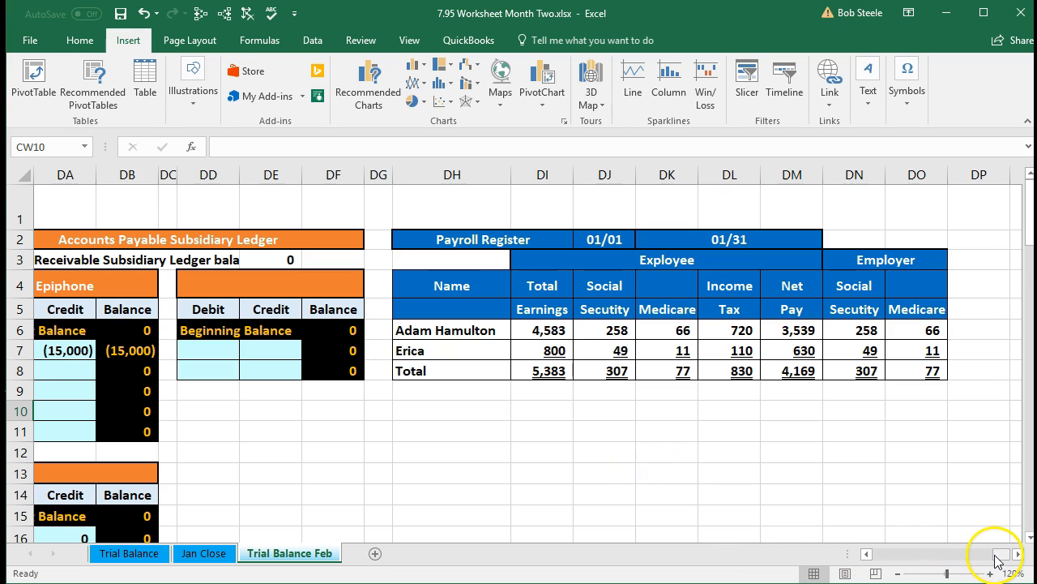
Return to the General Journal and trace where entries in A5:D6 would post to the Checking ledger's credit column at AN8
{"action": "left_click_drag", "start_coordinate": [996, 558], "coordinate": [855, 565]}
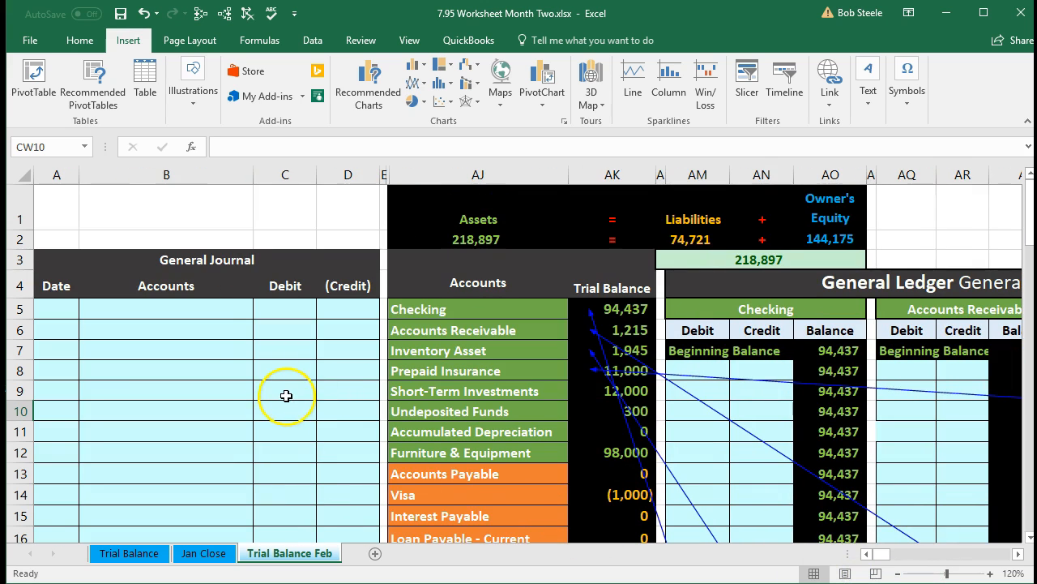
{"action": "left_click", "coordinate": [259, 369]}
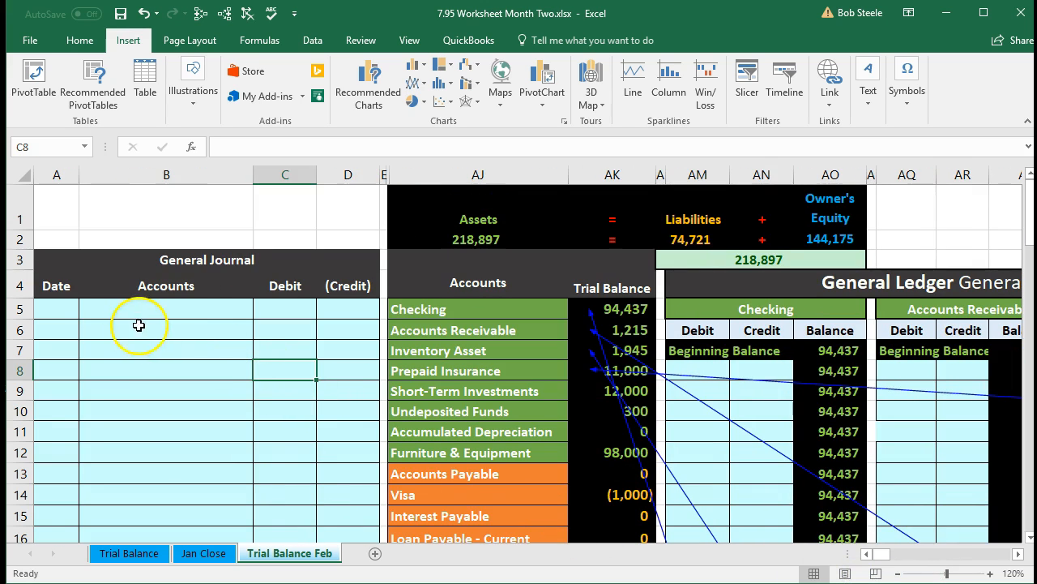
{"action": "left_click", "coordinate": [67, 306]}
{"action": "mouse_move", "coordinate": [66, 305]}
{"action": "left_mouse_down"}
{"action": "mouse_move", "coordinate": [203, 301]}
{"action": "mouse_move", "coordinate": [313, 310]}
{"action": "mouse_move", "coordinate": [332, 329]}
{"action": "left_mouse_up"}
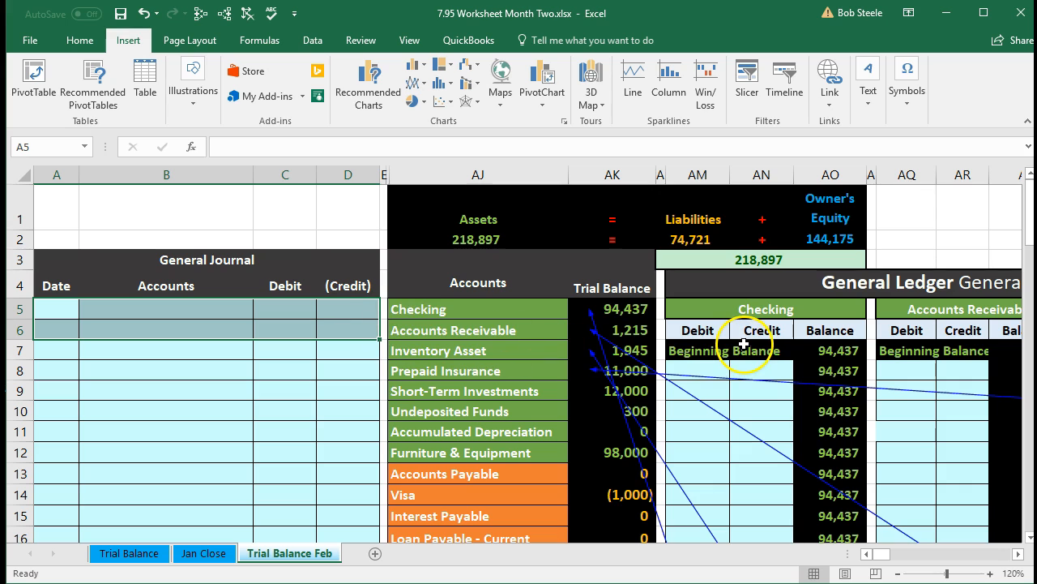
{"action": "left_click", "coordinate": [755, 370]}
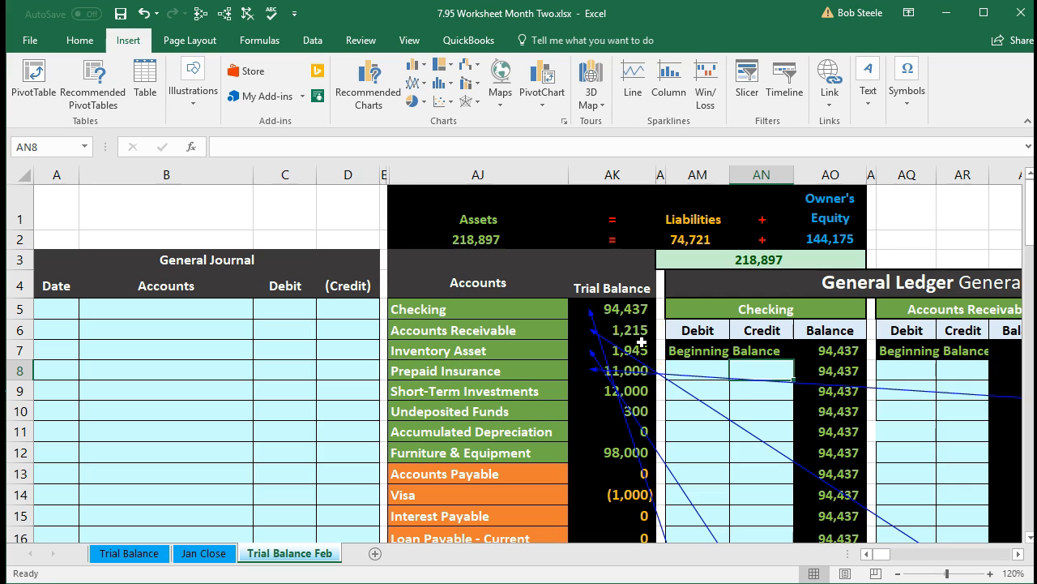
{"action": "left_click", "coordinate": [262, 378]}
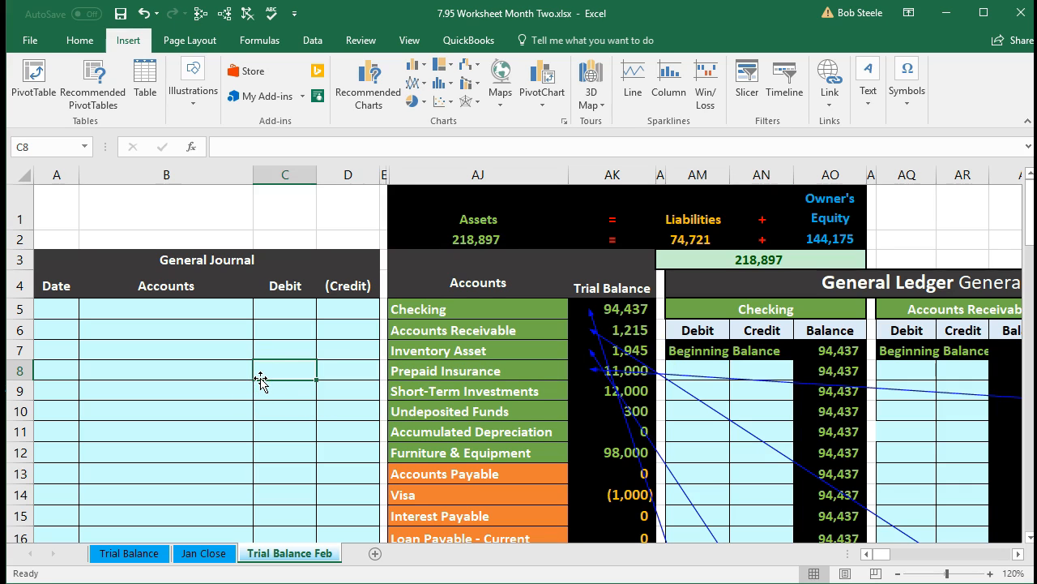